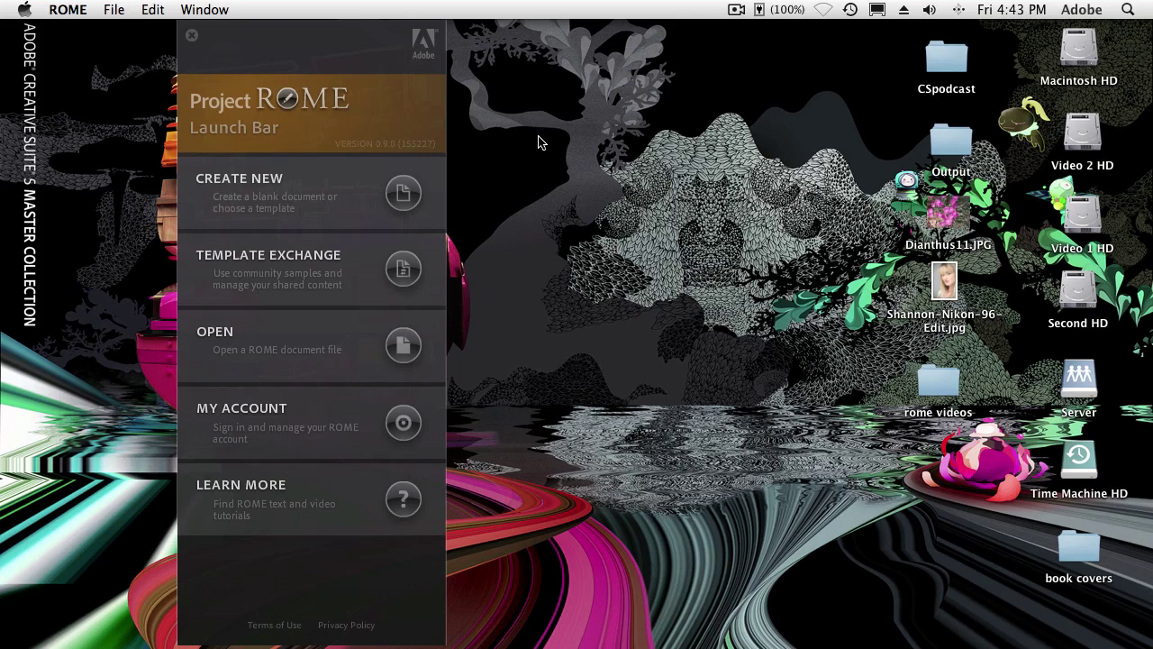
Create a new website, Untitled 20.anh, from the Flowershop template under Websites
{"action": "left_click", "coordinate": [405, 193]}
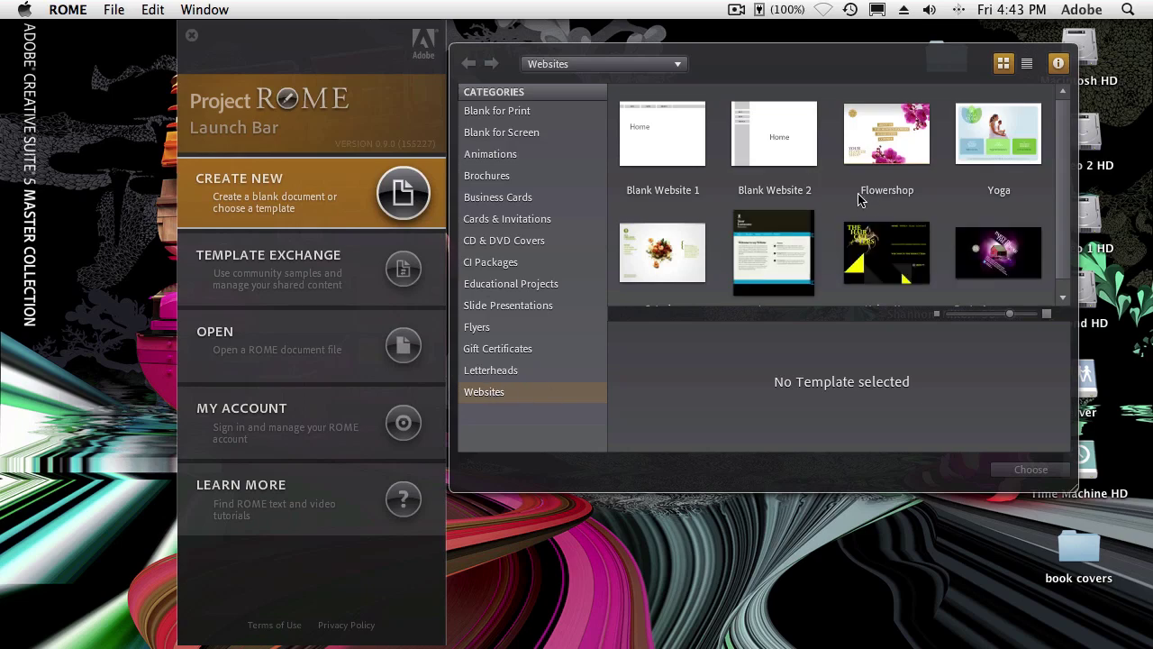
{"action": "double_click", "coordinate": [879, 155]}
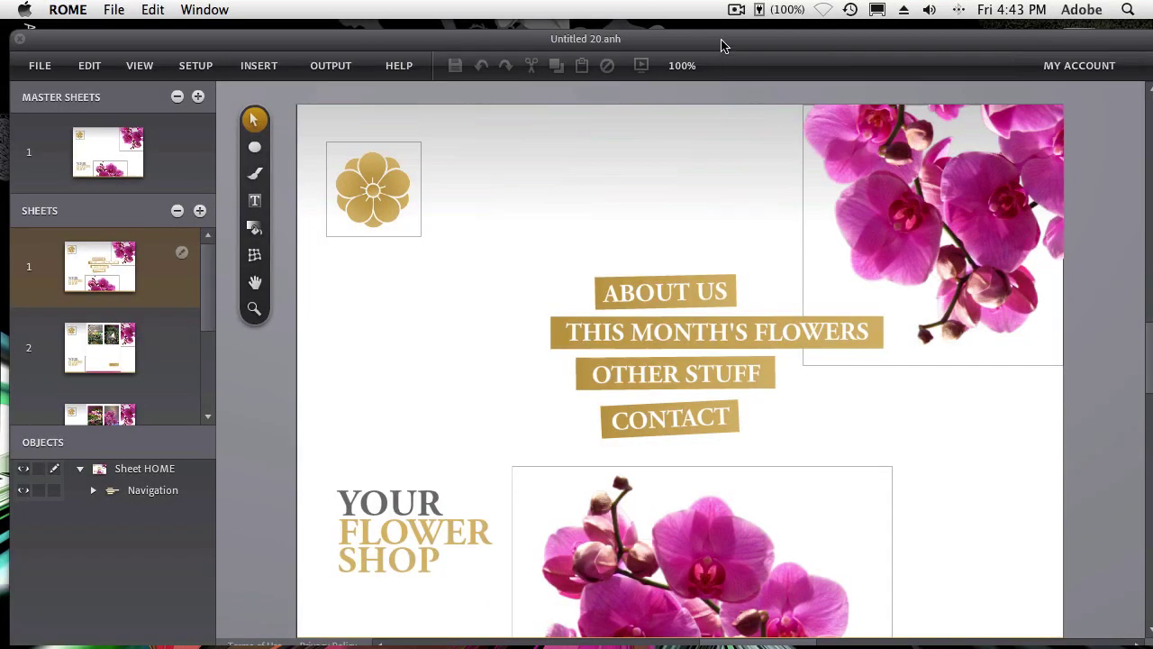
Nudge the window up, view the master sheet, then check the HOME sheet's properties
{"action": "left_click_drag", "start_coordinate": [721, 45], "coordinate": [718, 33]}
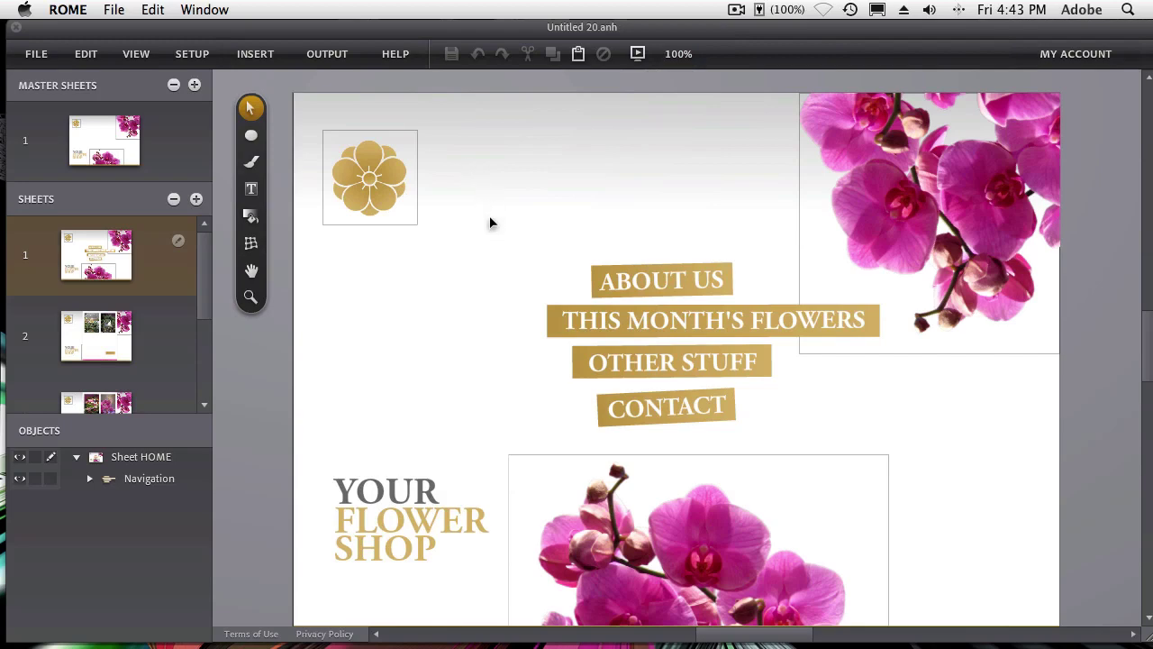
{"action": "left_click", "coordinate": [94, 146]}
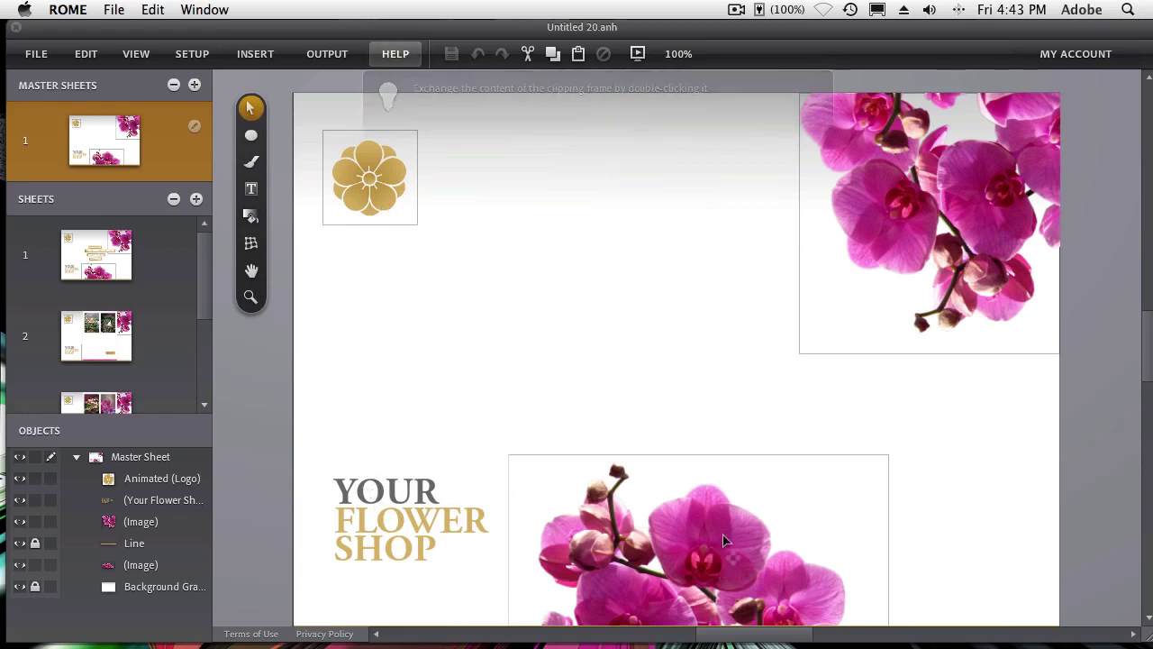
{"action": "left_click", "coordinate": [117, 257]}
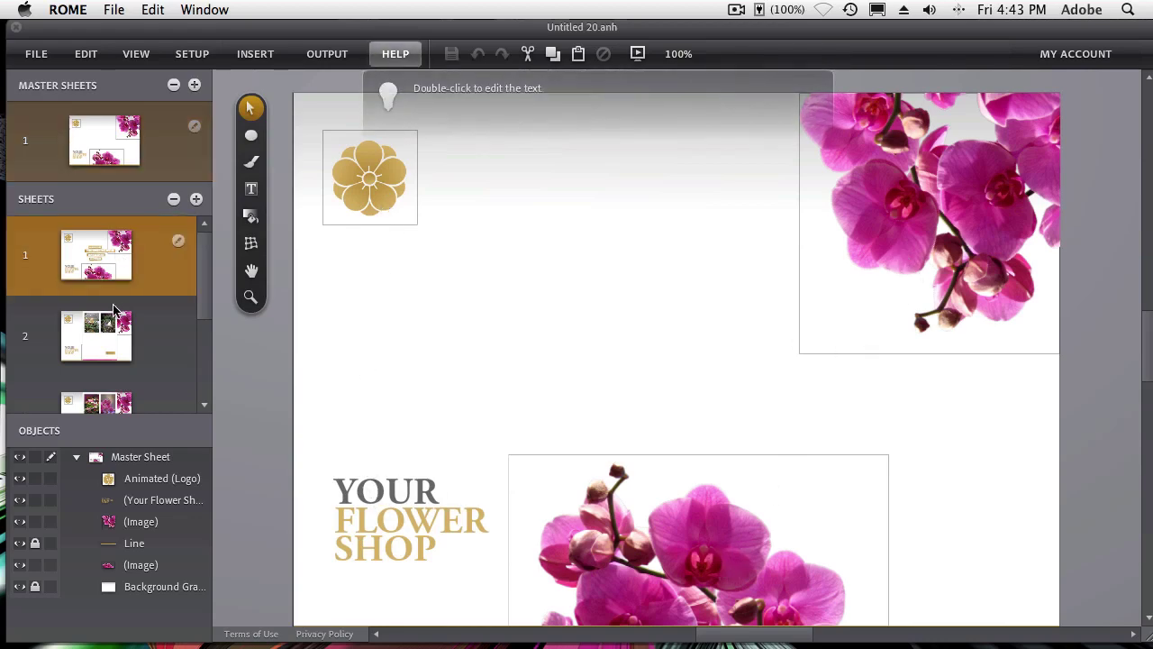
{"action": "left_click", "coordinate": [177, 241]}
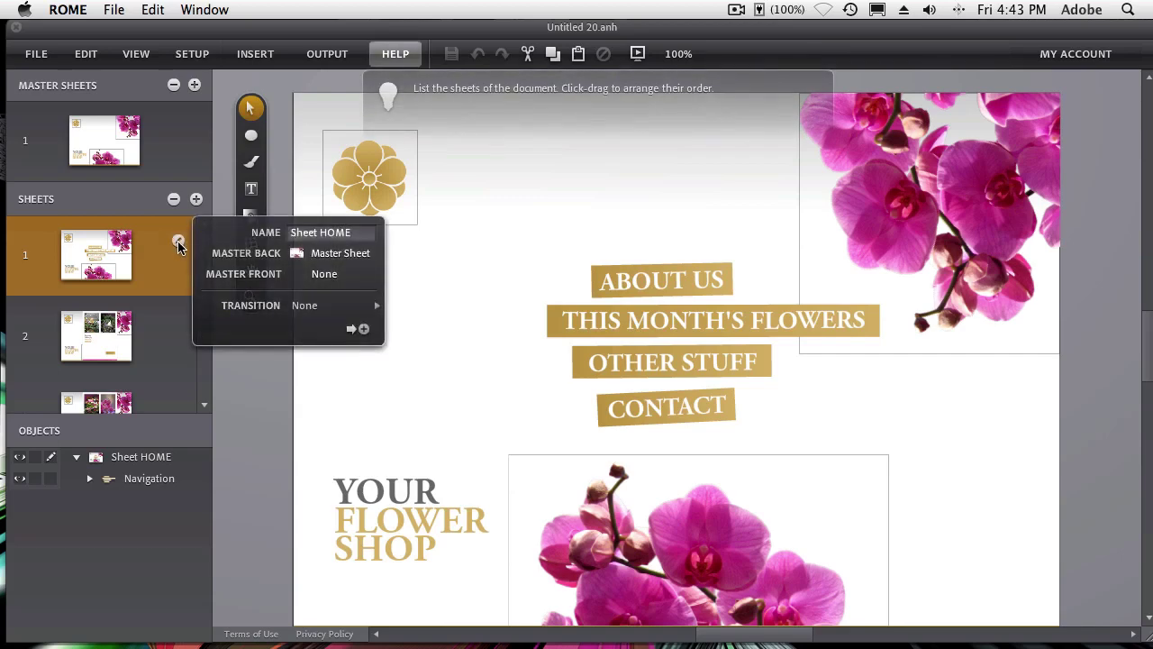
{"action": "left_click", "coordinate": [118, 259]}
Page through the ABOUT, OTHER and CONTACT sheets, opening each one's properties
{"action": "left_click", "coordinate": [119, 340]}
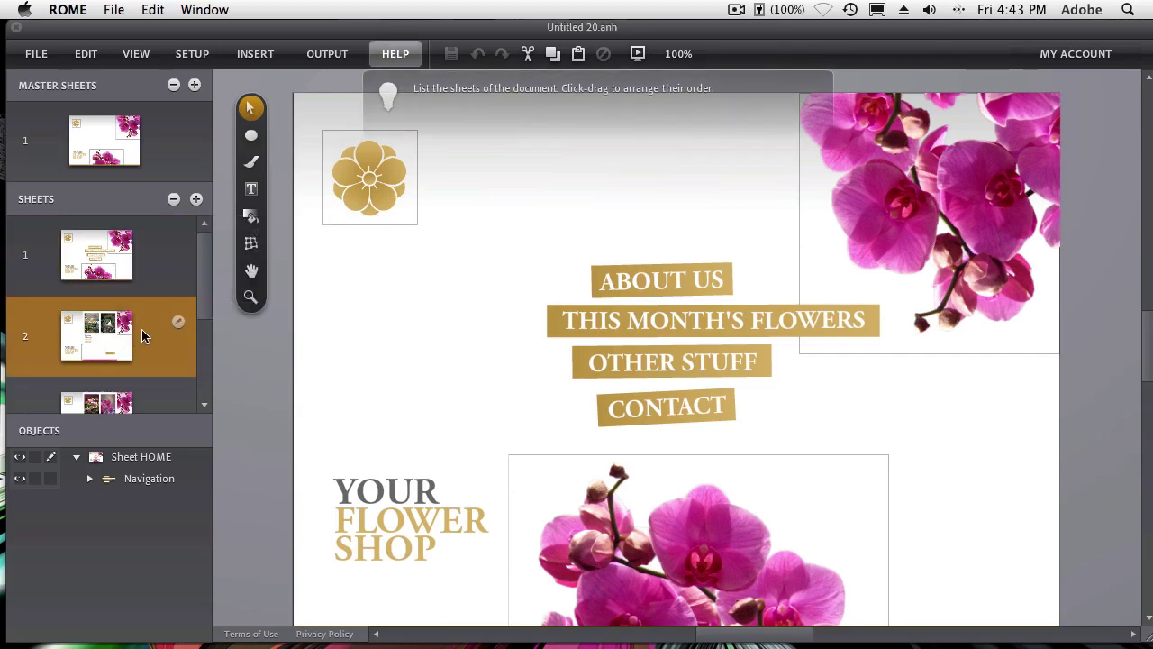
{"action": "left_click", "coordinate": [178, 322]}
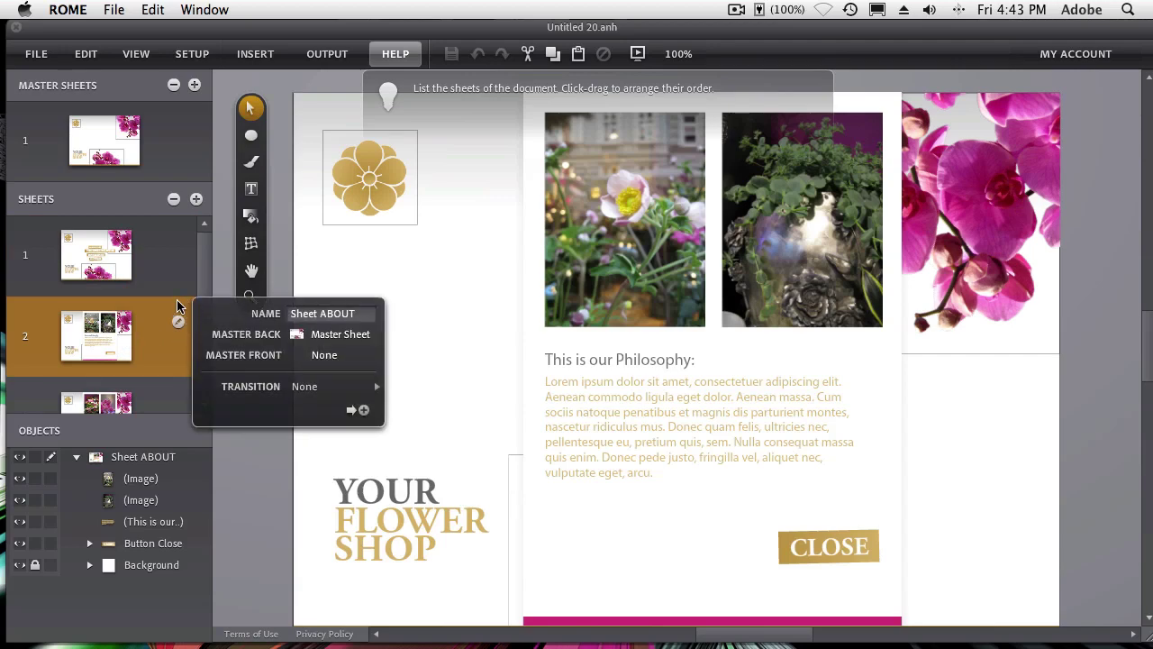
{"action": "scroll", "coordinate": [121, 361], "scroll_direction": "down", "scroll_amount": 5}
{"action": "left_click", "coordinate": [102, 291]}
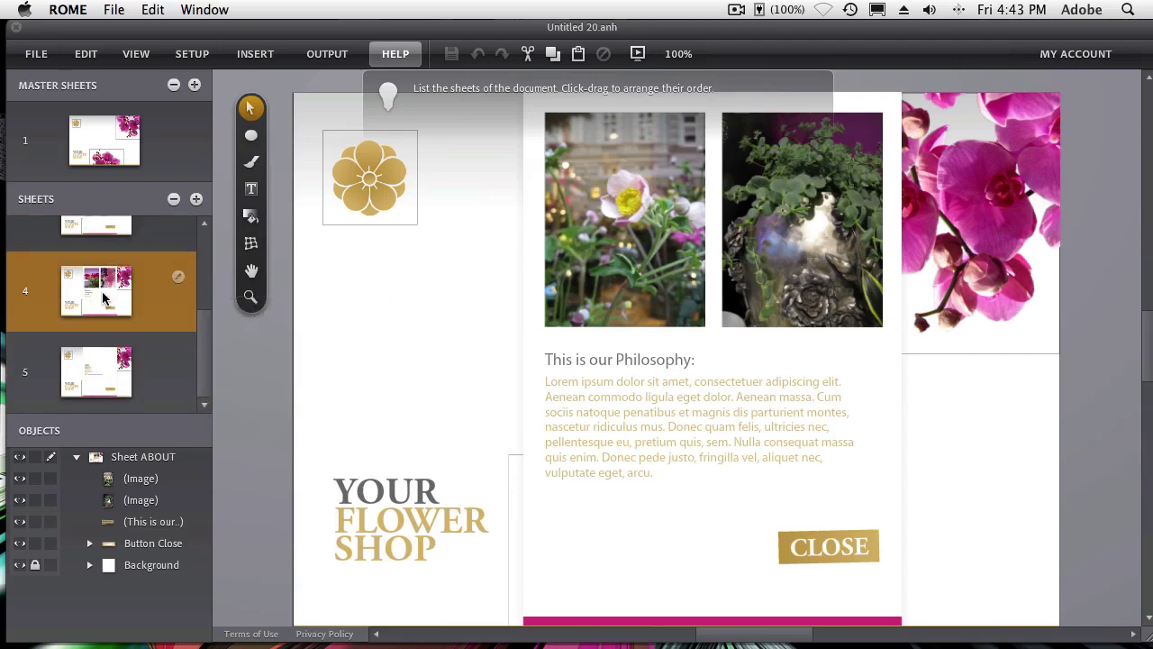
{"action": "left_click", "coordinate": [178, 277]}
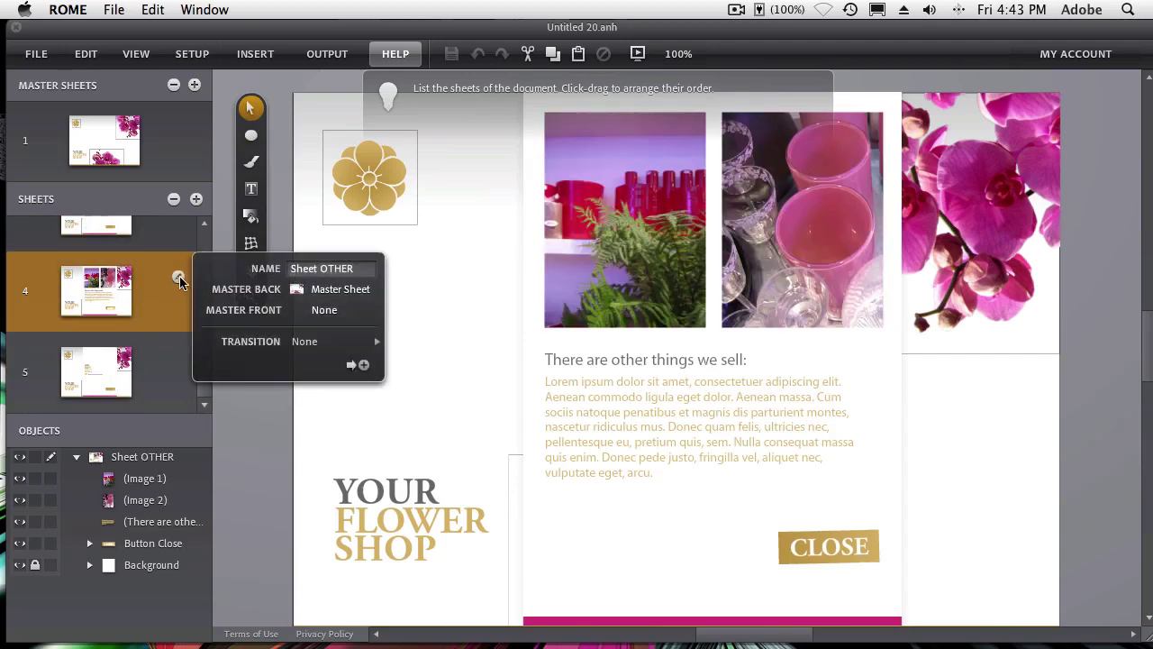
{"action": "left_click", "coordinate": [112, 374]}
{"action": "left_click", "coordinate": [179, 358]}
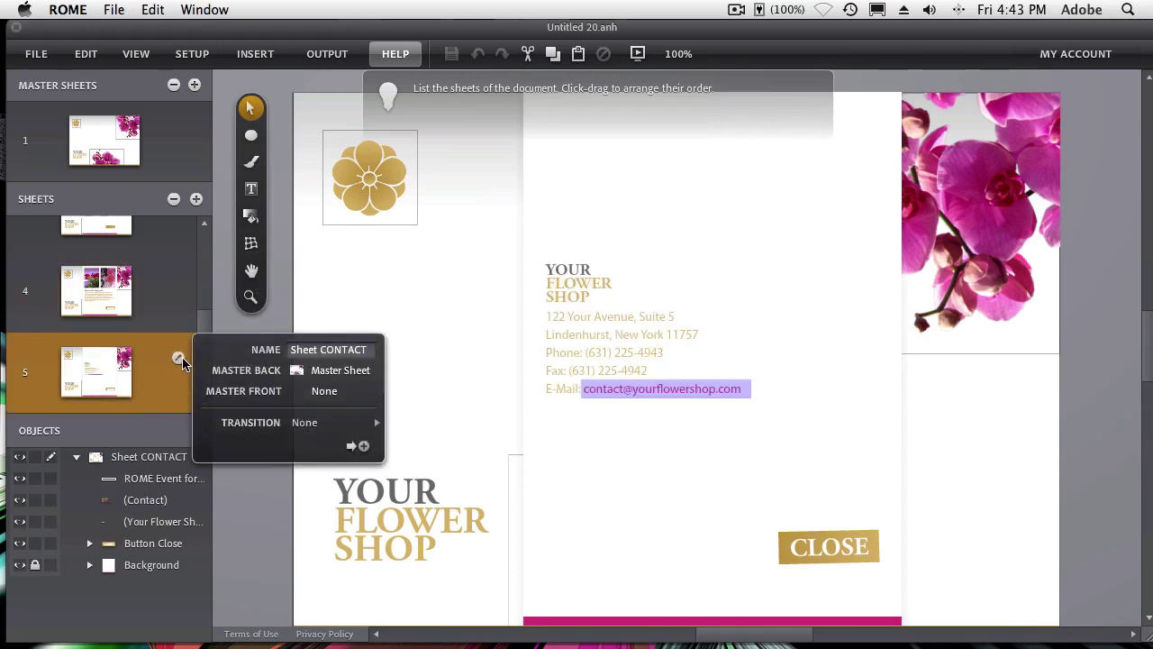
{"action": "scroll", "coordinate": [165, 283], "scroll_direction": "up", "scroll_amount": 5}
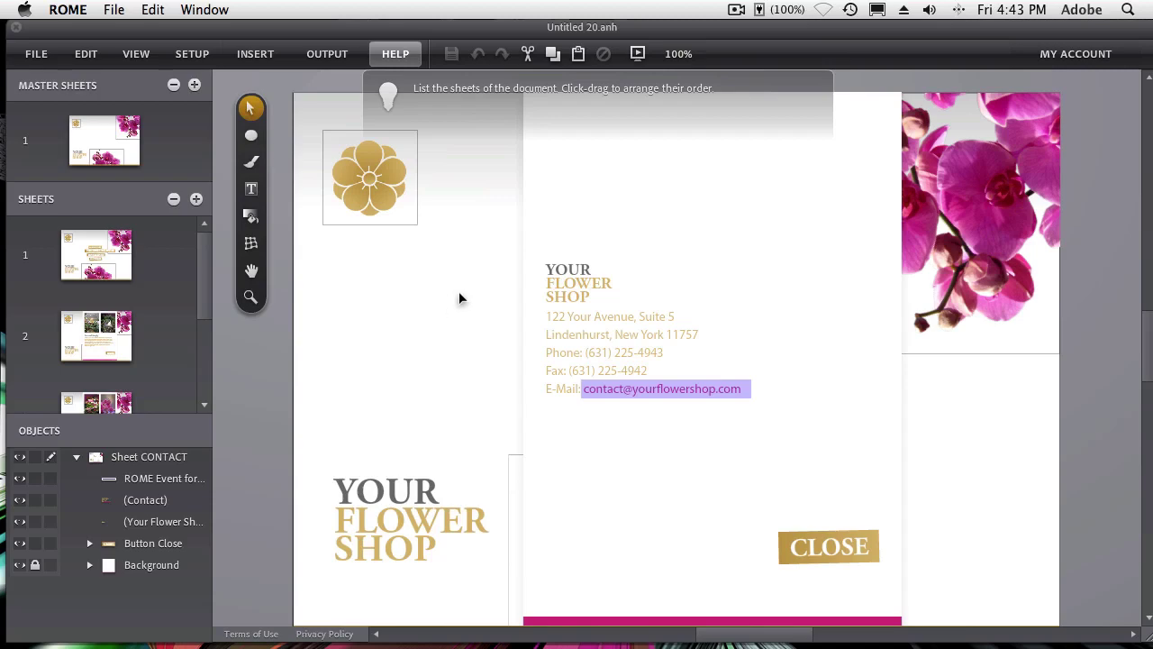
{"action": "left_click", "coordinate": [638, 55]}
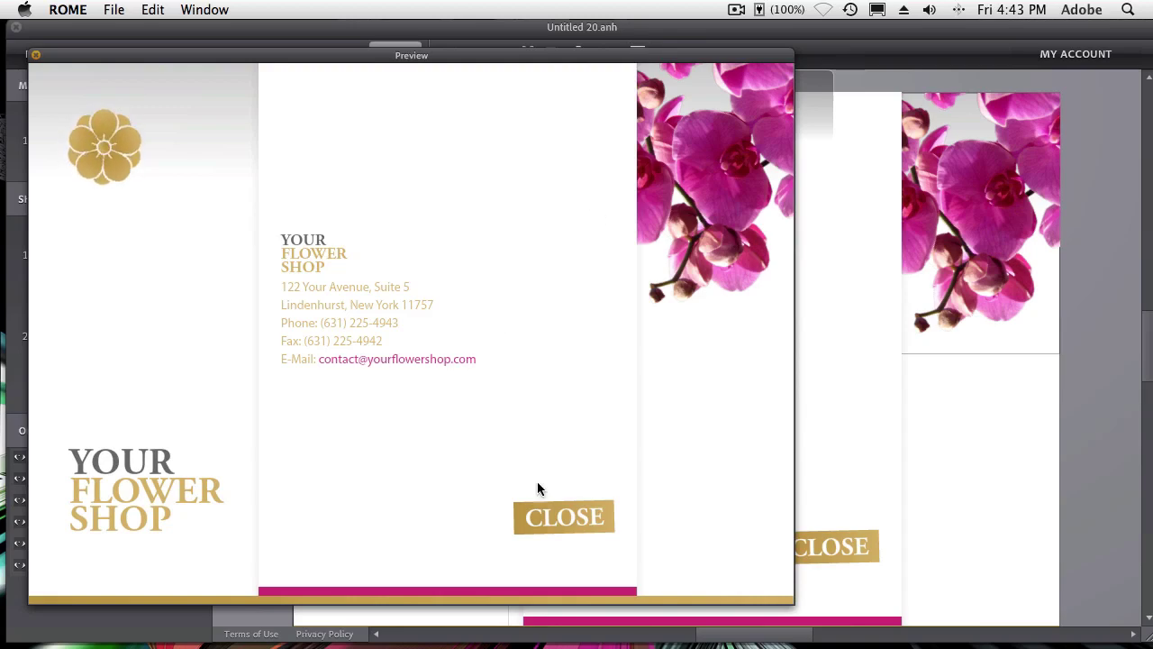
{"action": "left_click", "coordinate": [566, 522]}
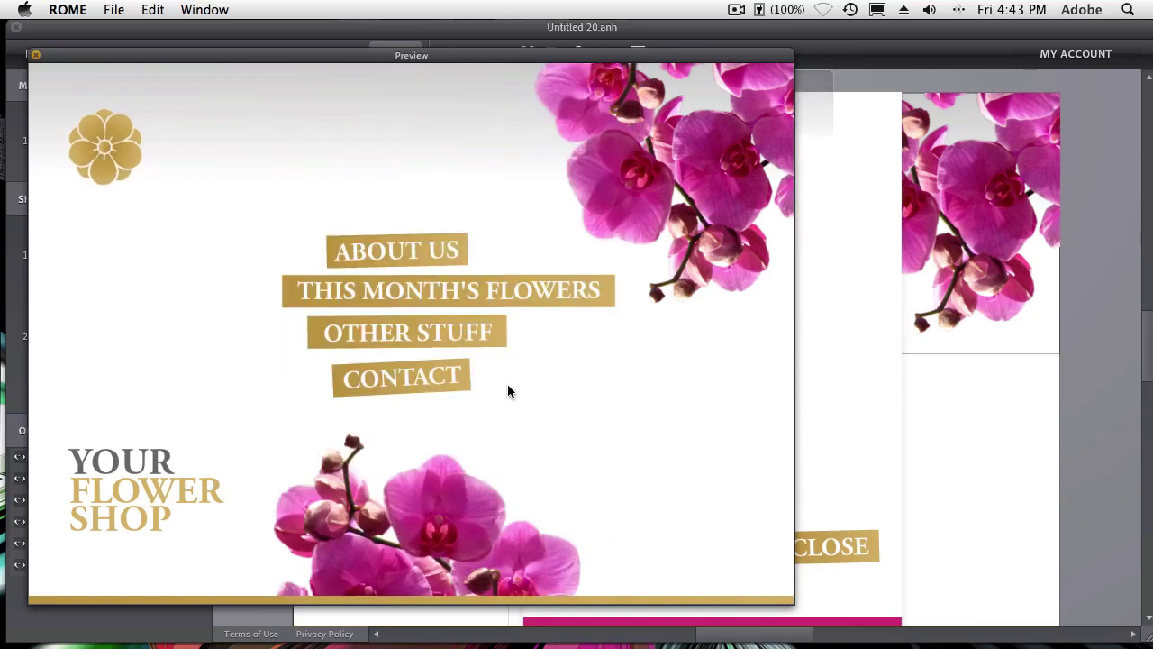
{"action": "left_click", "coordinate": [404, 264]}
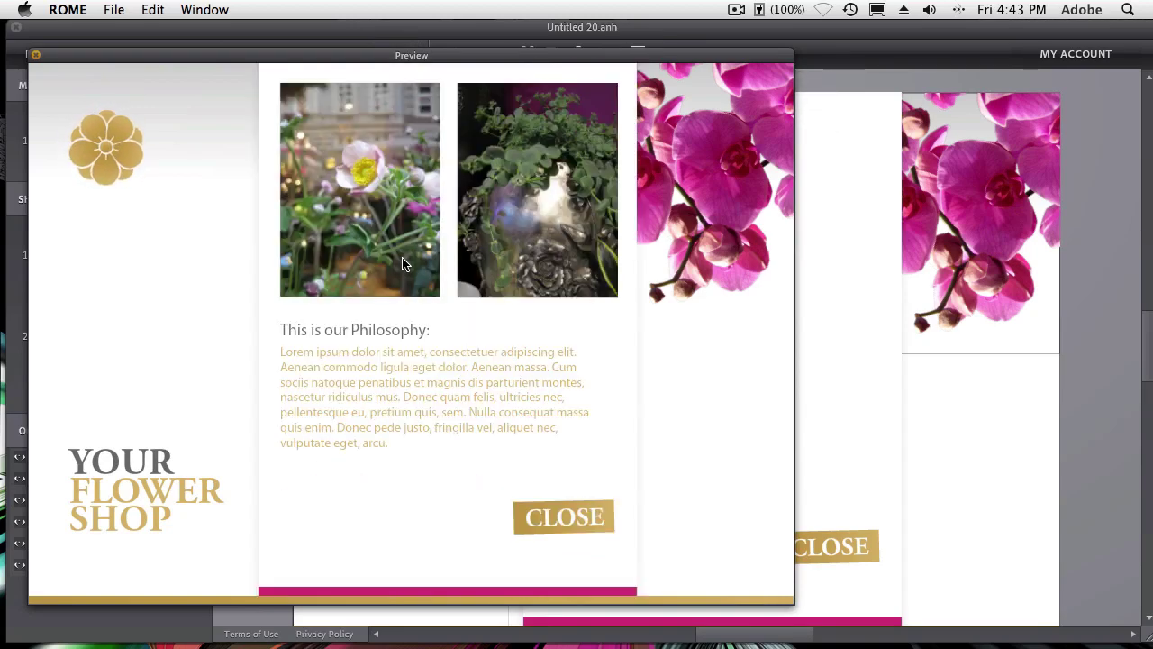
{"action": "left_click", "coordinate": [534, 514]}
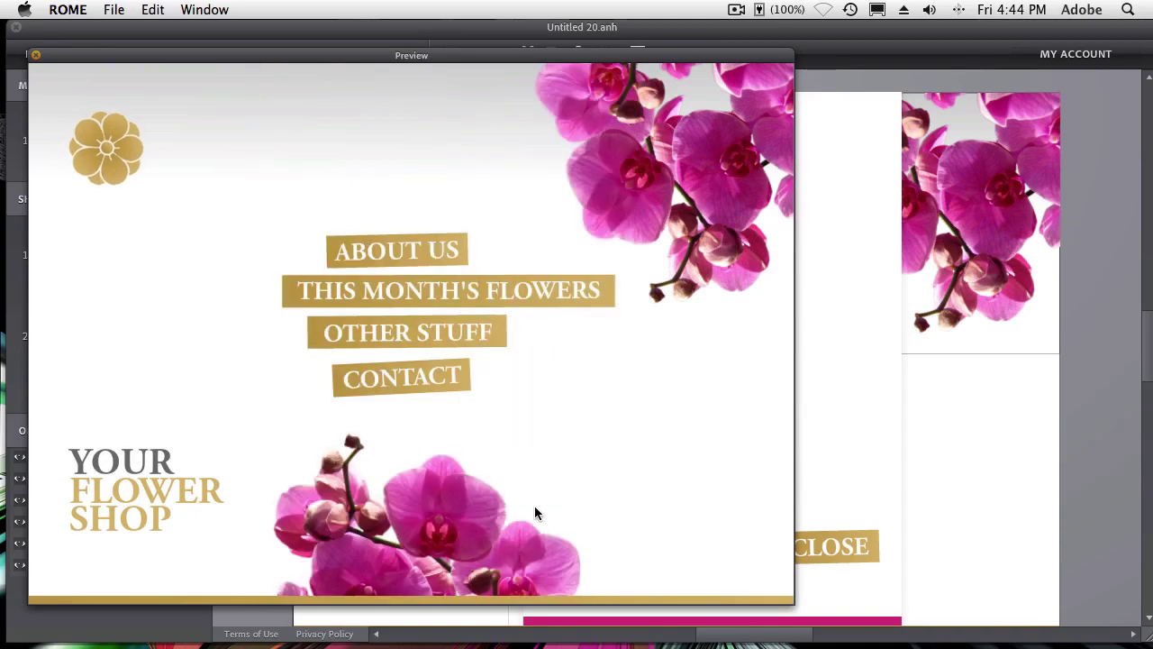
{"action": "left_click", "coordinate": [381, 292]}
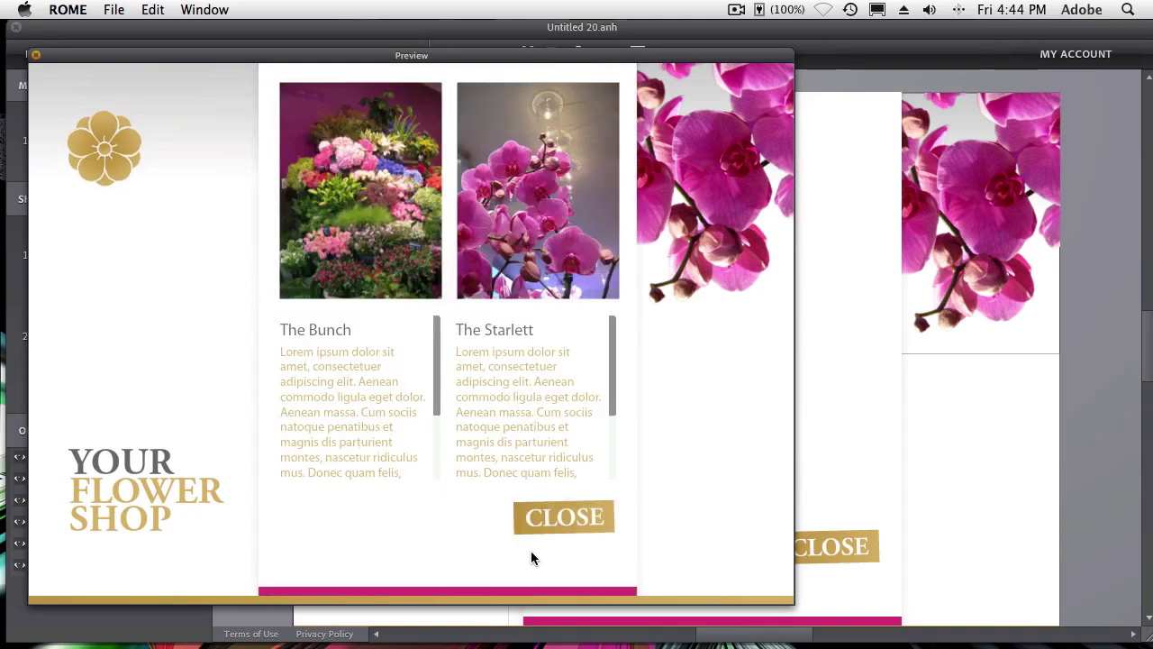
{"action": "left_click", "coordinate": [545, 522]}
{"action": "left_click", "coordinate": [381, 341]}
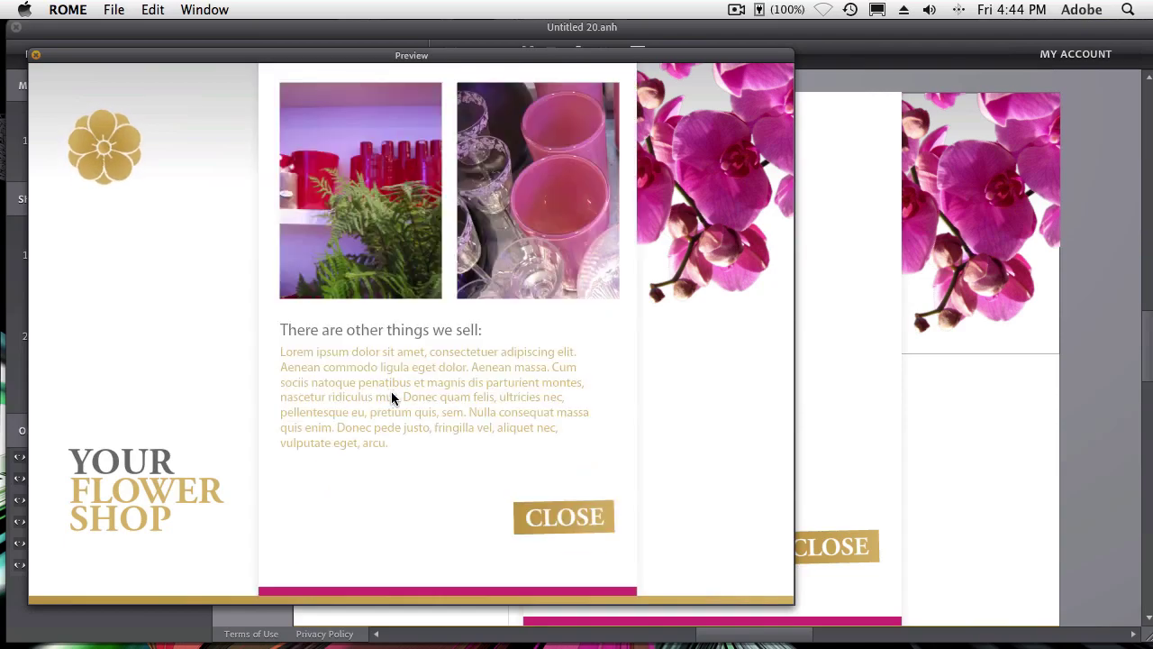
{"action": "left_click", "coordinate": [554, 516]}
{"action": "left_click", "coordinate": [423, 378]}
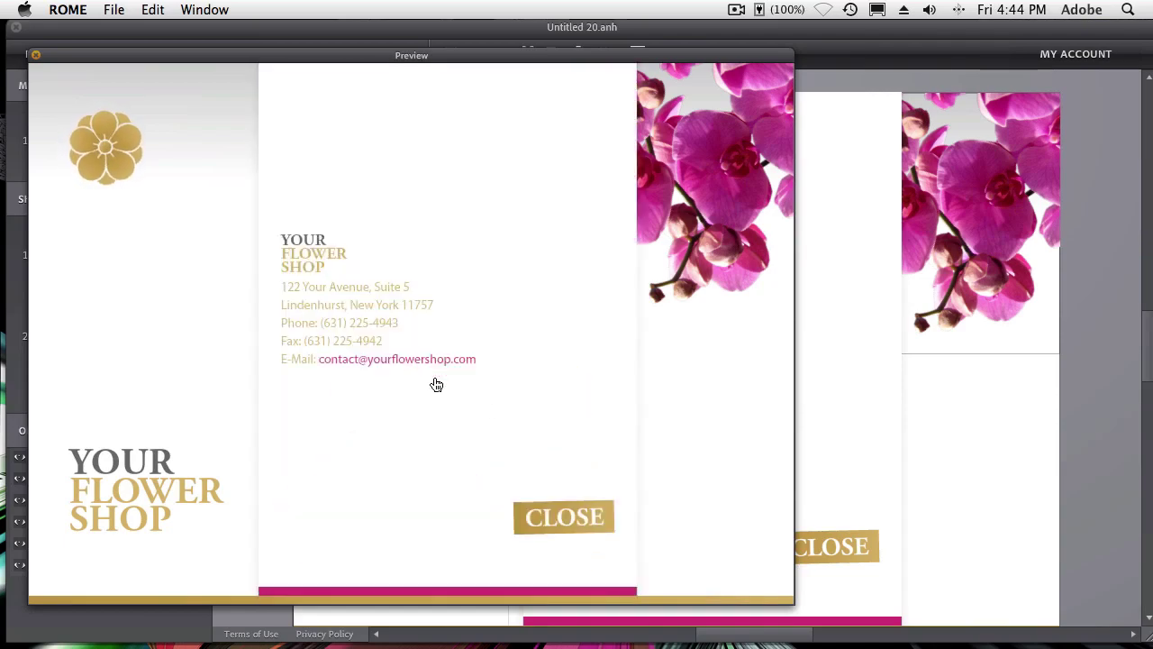
{"action": "left_click", "coordinate": [552, 516]}
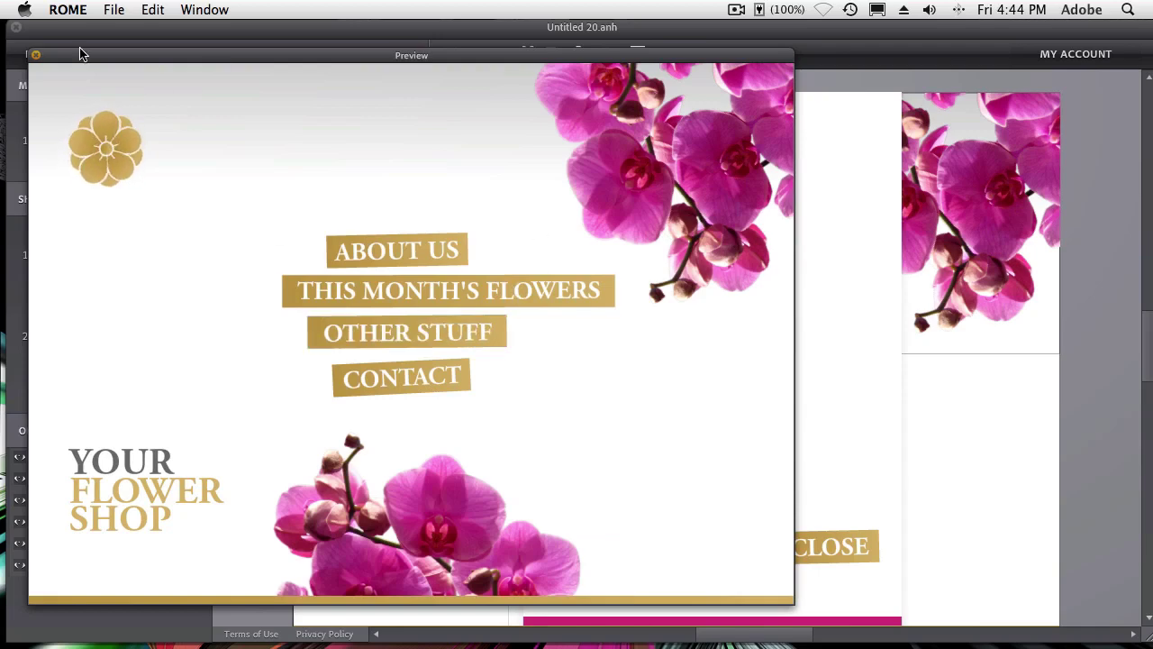
{"action": "left_click", "coordinate": [36, 56]}
{"action": "scroll", "coordinate": [450, 261], "scroll_direction": "up", "scroll_amount": 2}
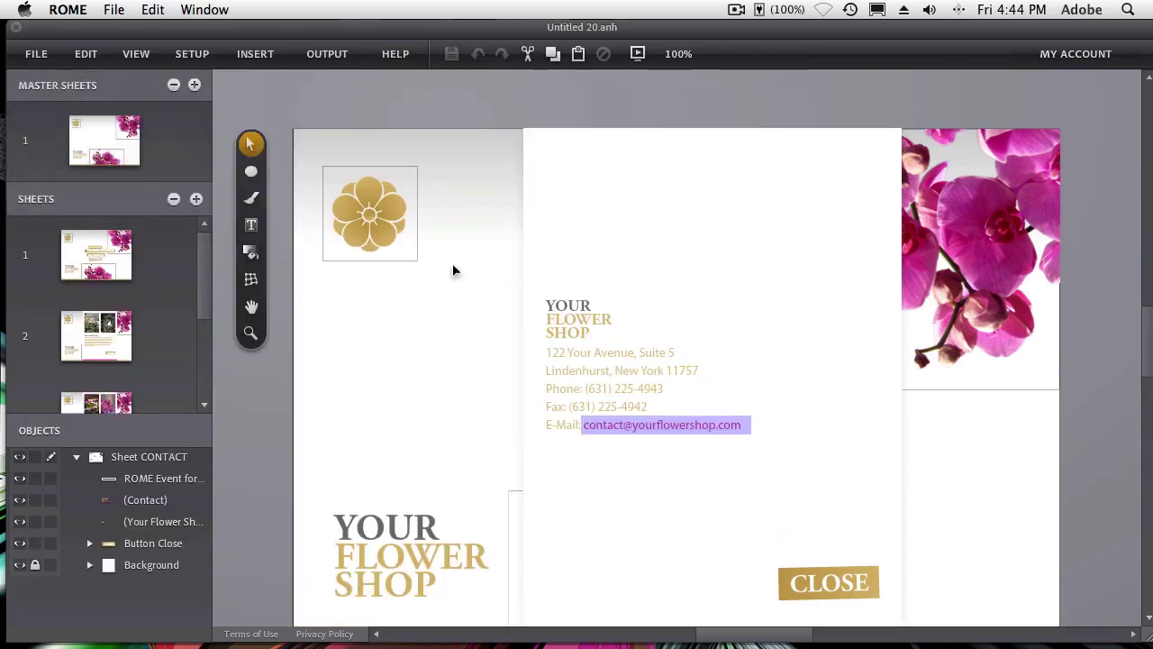
Close the Flowershop document and select the Blank Website 1 template under Create New
{"action": "left_click", "coordinate": [16, 28]}
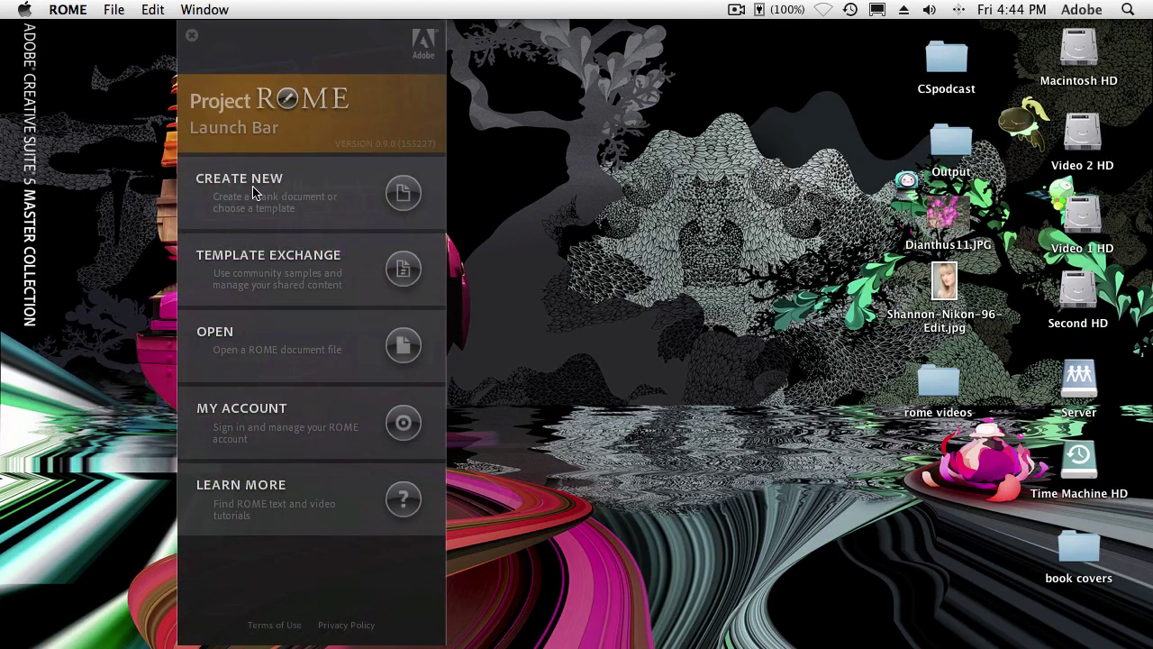
{"action": "left_click", "coordinate": [400, 194]}
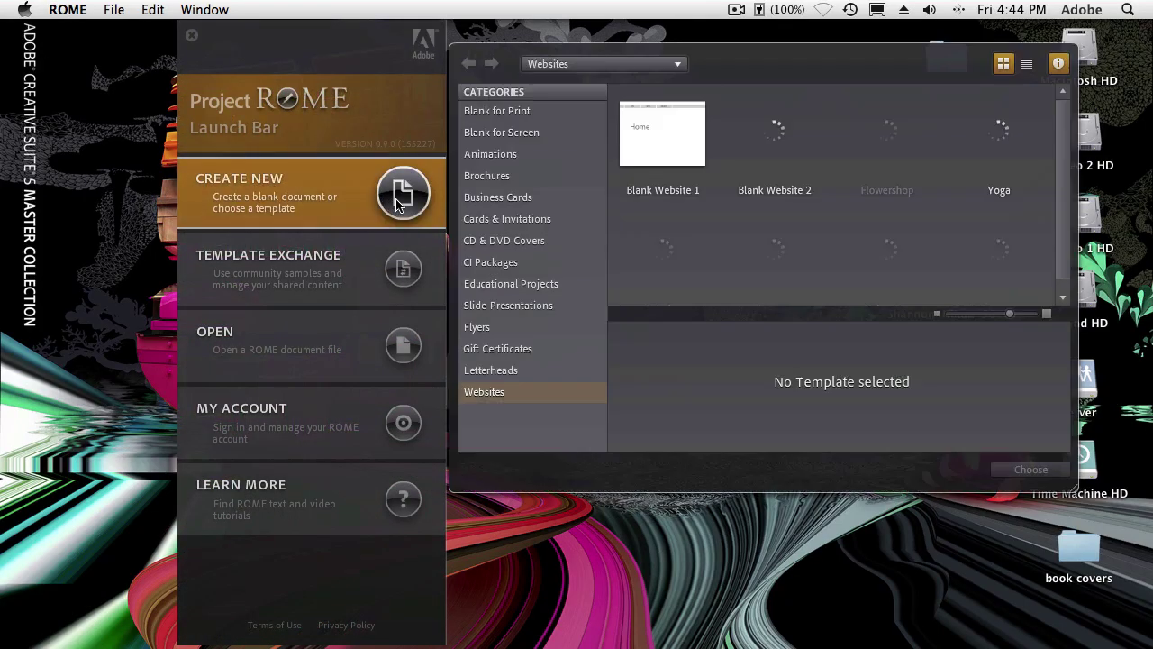
{"action": "left_click", "coordinate": [670, 142]}
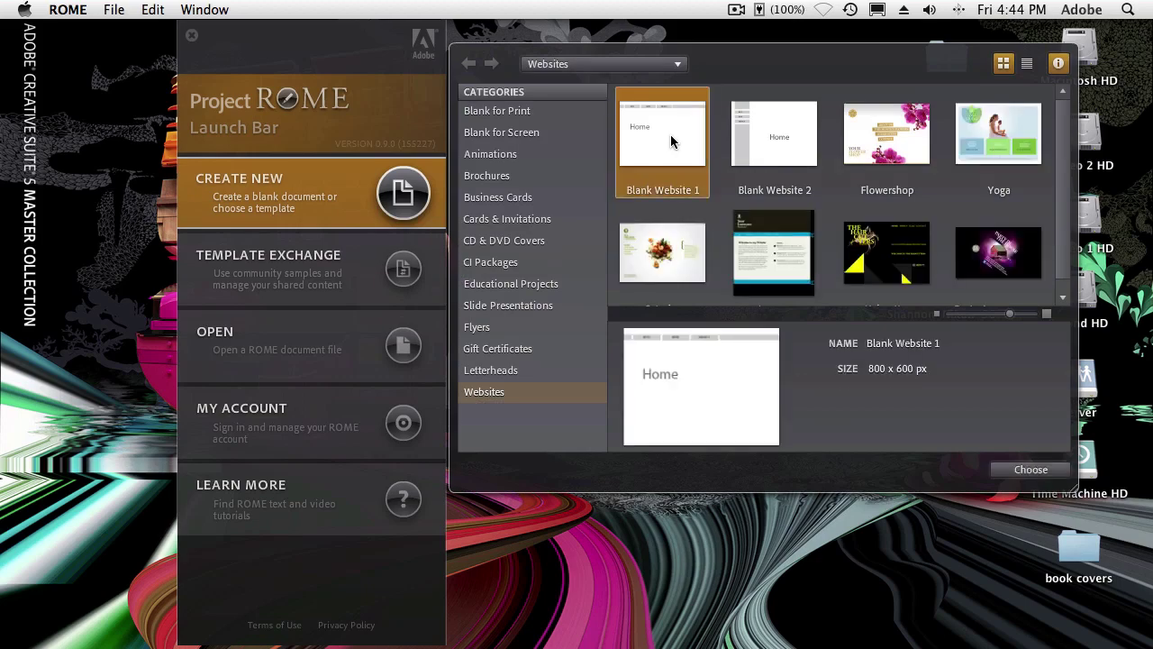
Open Blank Website 1 as Untitled 21.anh and show its master sheet
{"action": "double_click", "coordinate": [669, 141]}
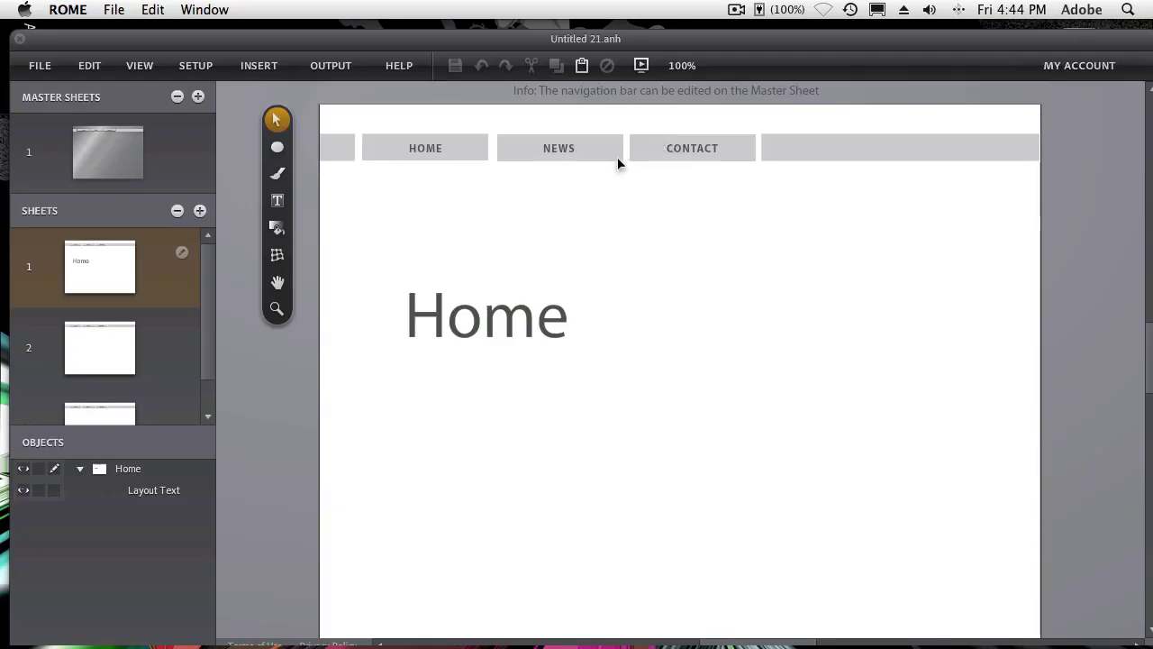
{"action": "left_click_drag", "start_coordinate": [489, 44], "coordinate": [480, 37]}
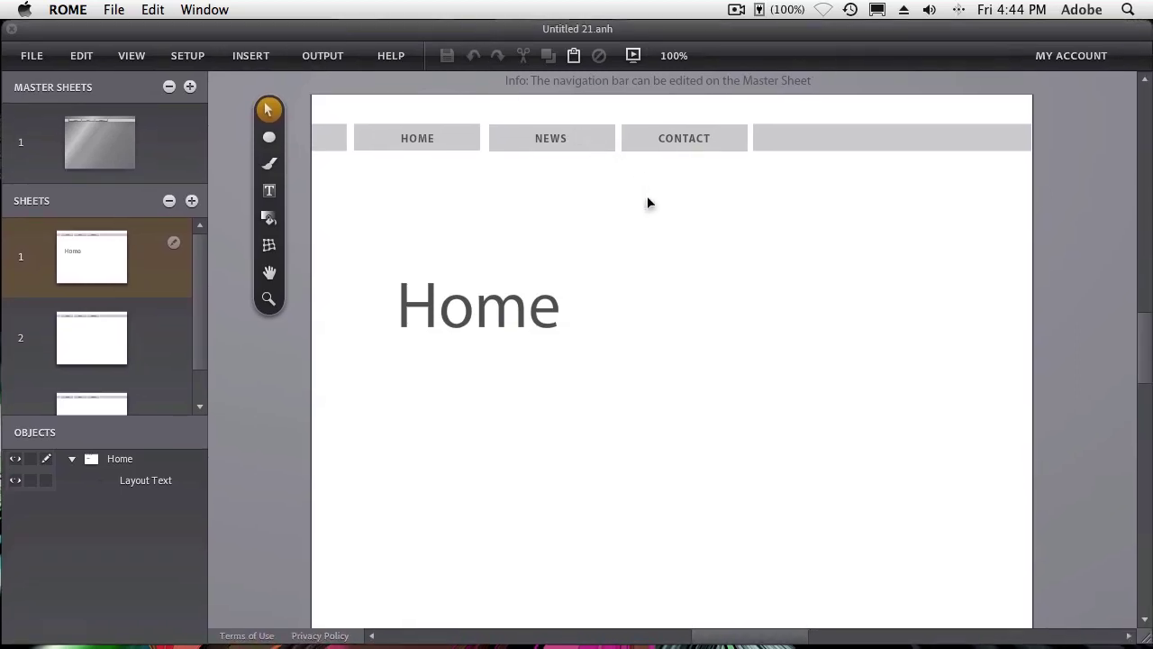
{"action": "left_click", "coordinate": [124, 164]}
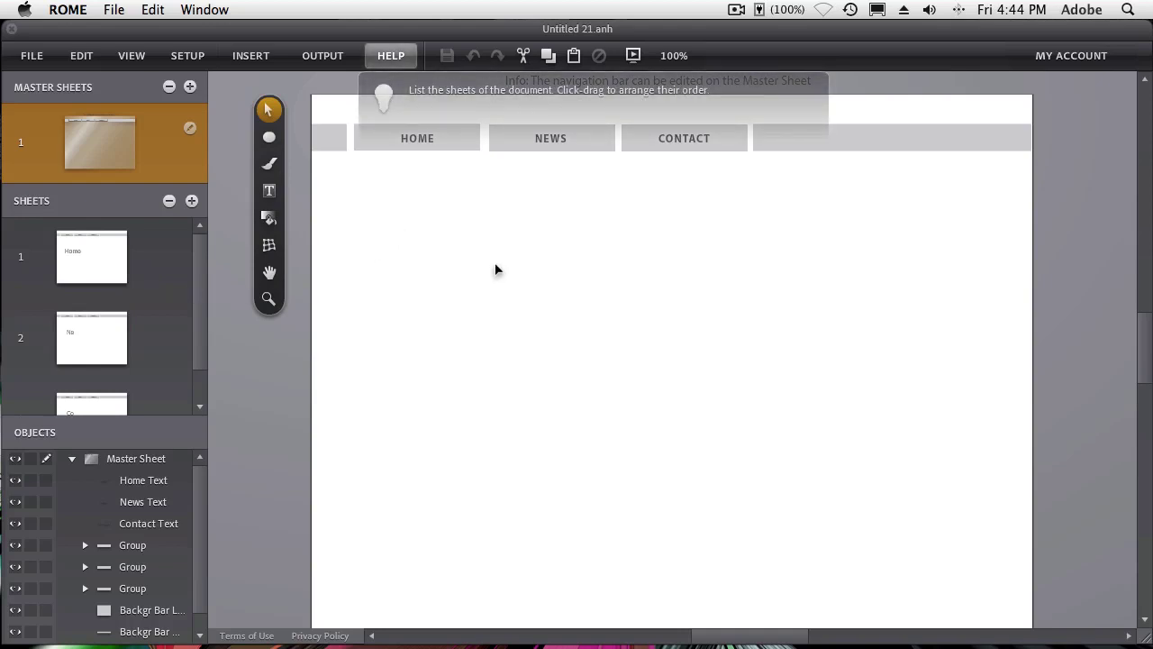
Insert an Interactive Components Button and place it just below HOME on the master sheet
{"action": "left_click", "coordinate": [250, 55]}
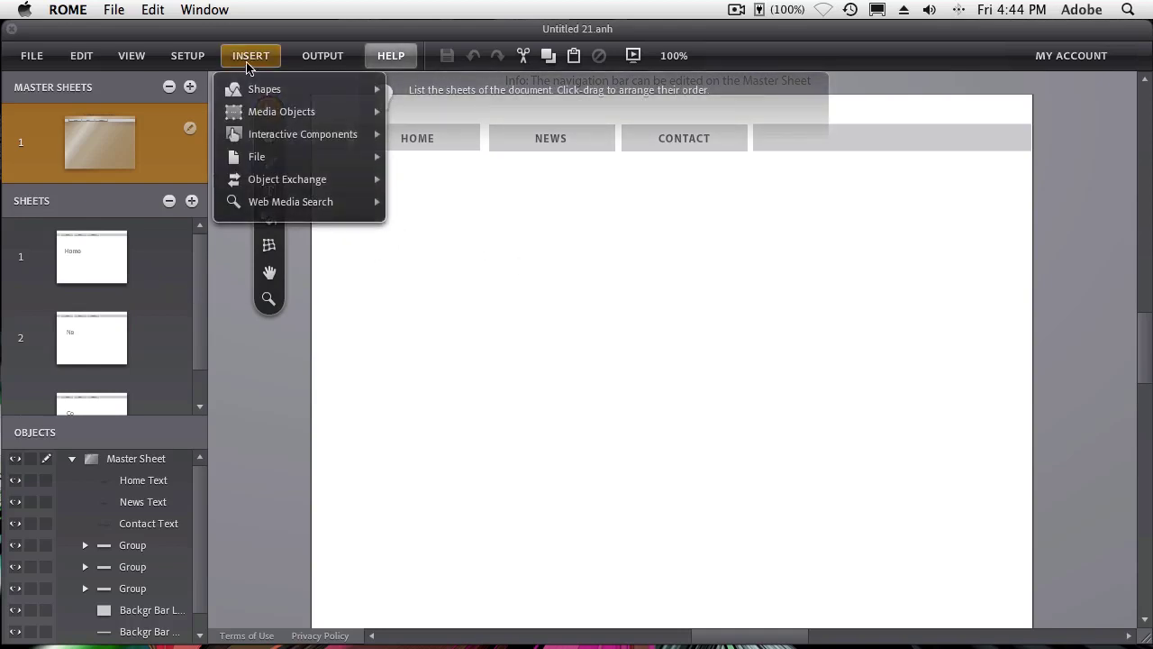
{"action": "mouse_move", "coordinate": [259, 136]}
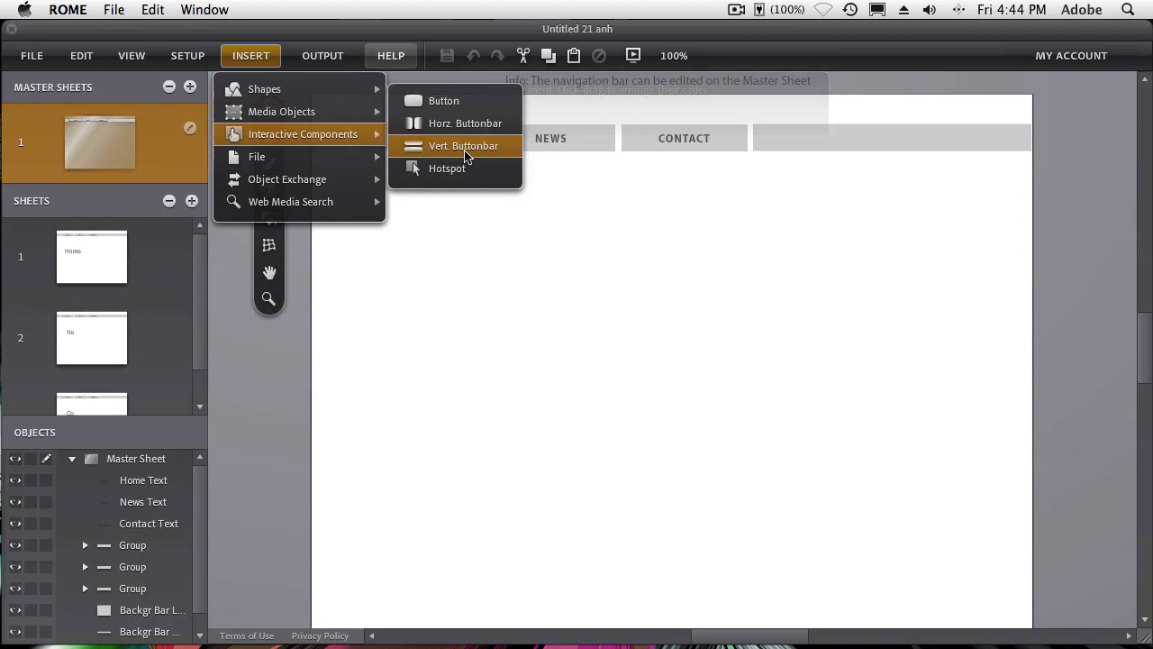
{"action": "left_click", "coordinate": [455, 101]}
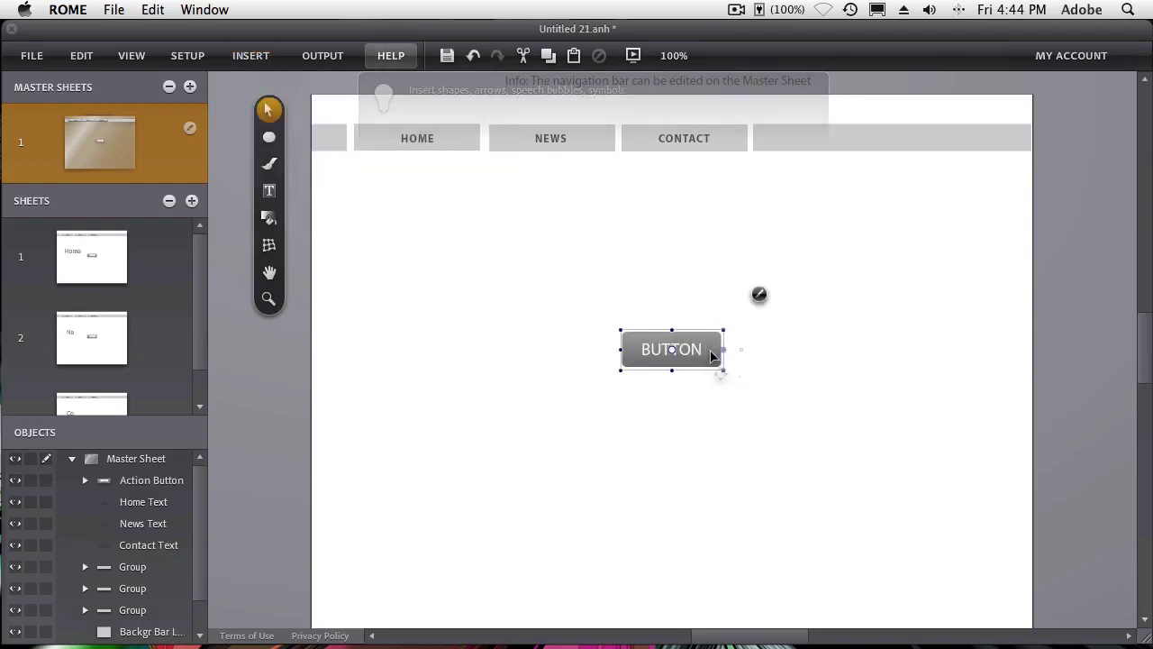
{"action": "left_click_drag", "start_coordinate": [712, 359], "coordinate": [453, 195]}
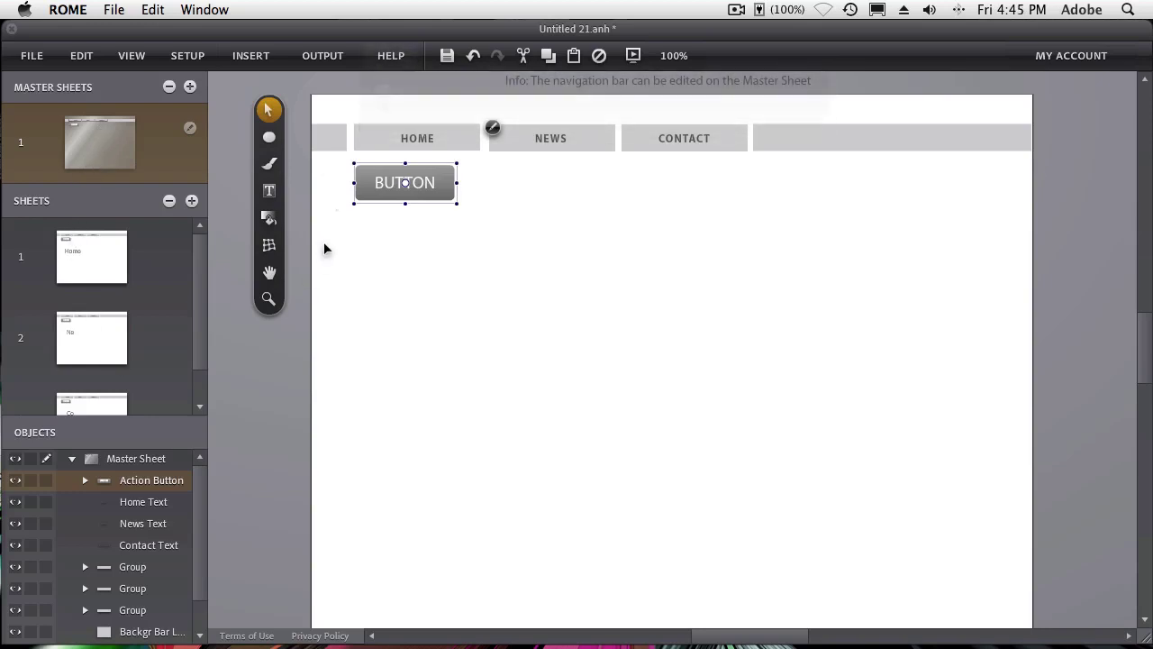
Change the master-sheet button's label text from BUTTON to ABOUT
{"action": "double_click", "coordinate": [431, 184]}
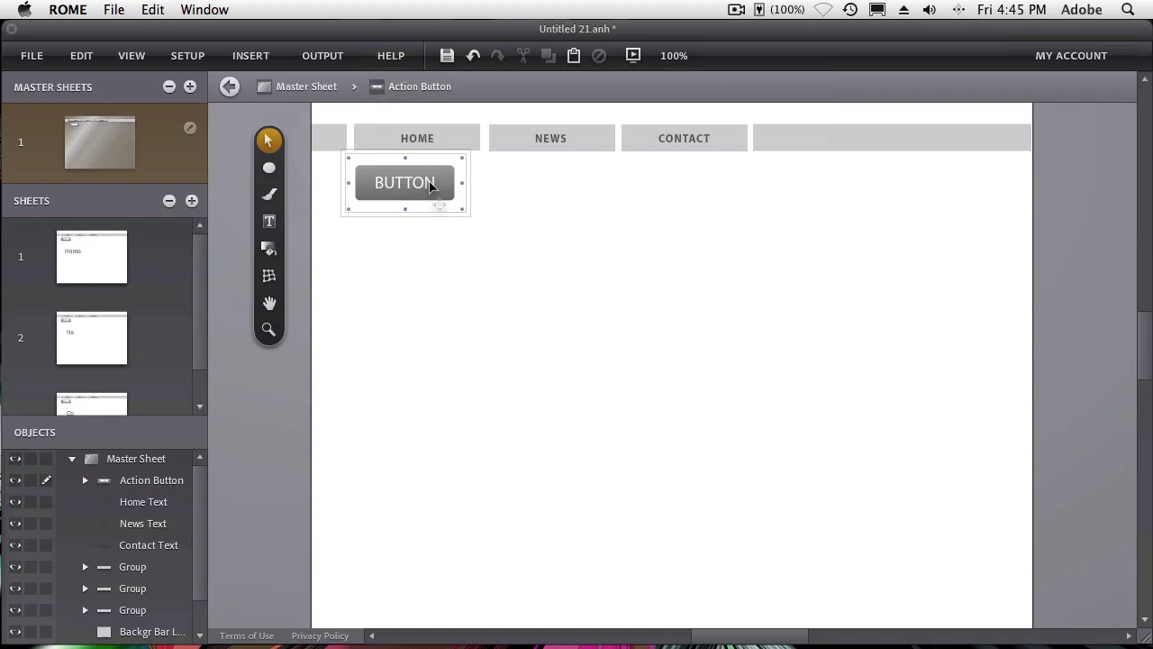
{"action": "double_click", "coordinate": [431, 184]}
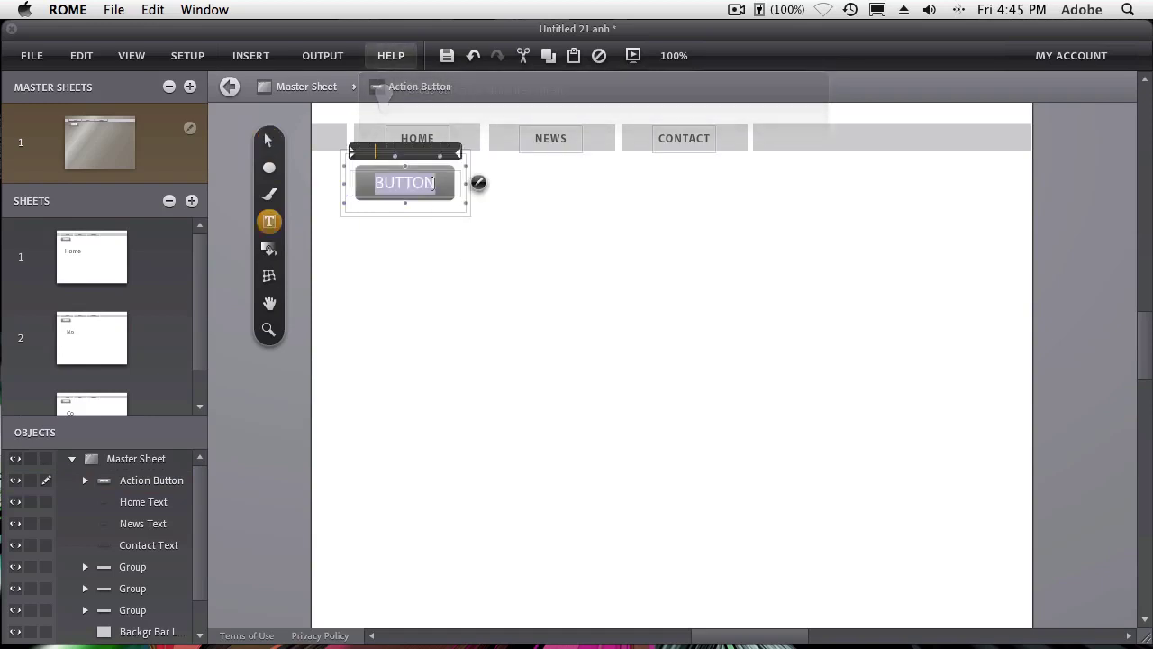
{"action": "type", "text": "ABOUT"}
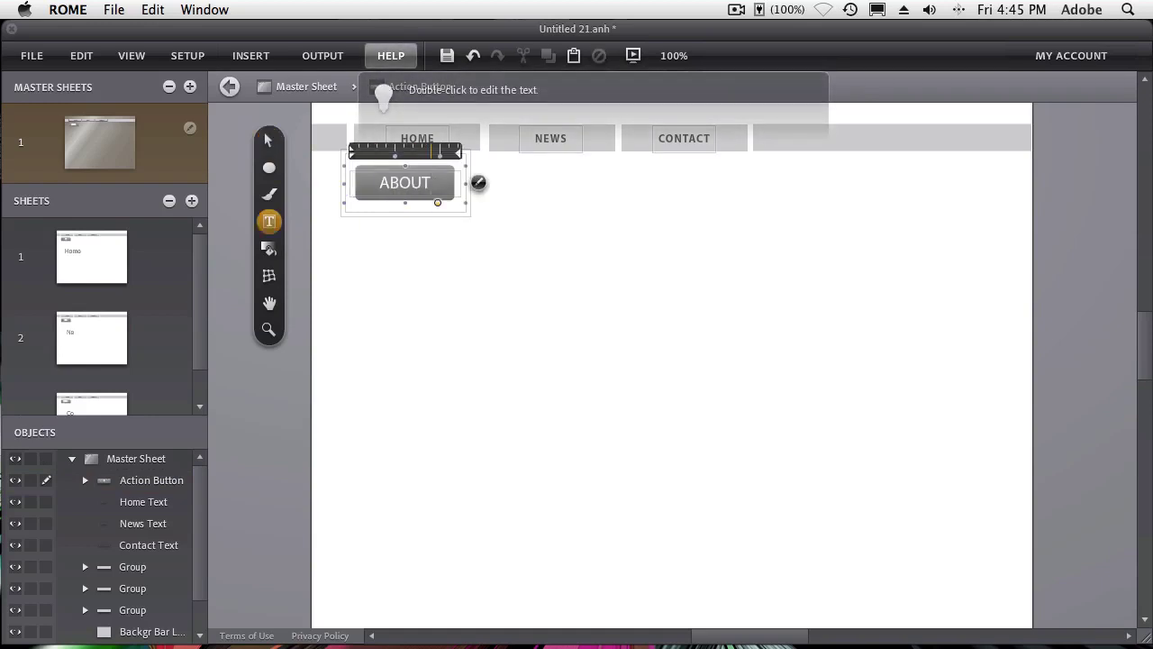
{"action": "type", "text": " US"}
{"action": "key", "text": "BackSpace"}
{"action": "key", "text": "BackSpace"}
{"action": "key", "text": "BackSpace"}
{"action": "left_click", "coordinate": [267, 141]}
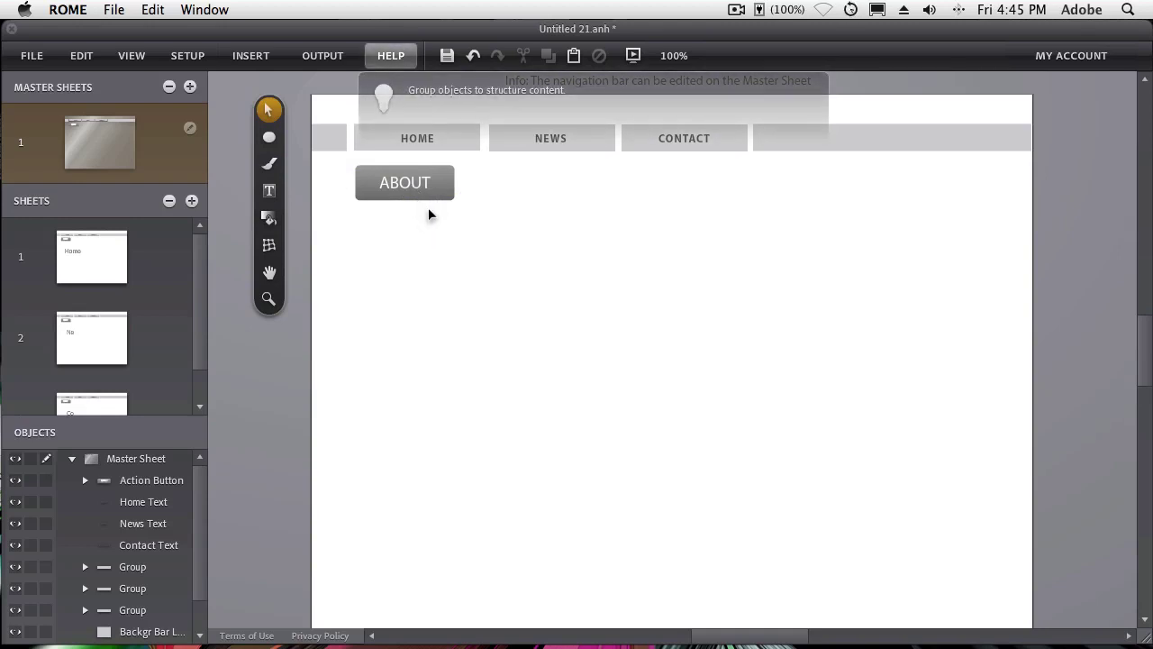
Add New Sheet 1 as the fourth sheet and rename it ABOUT
{"action": "left_click", "coordinate": [190, 202]}
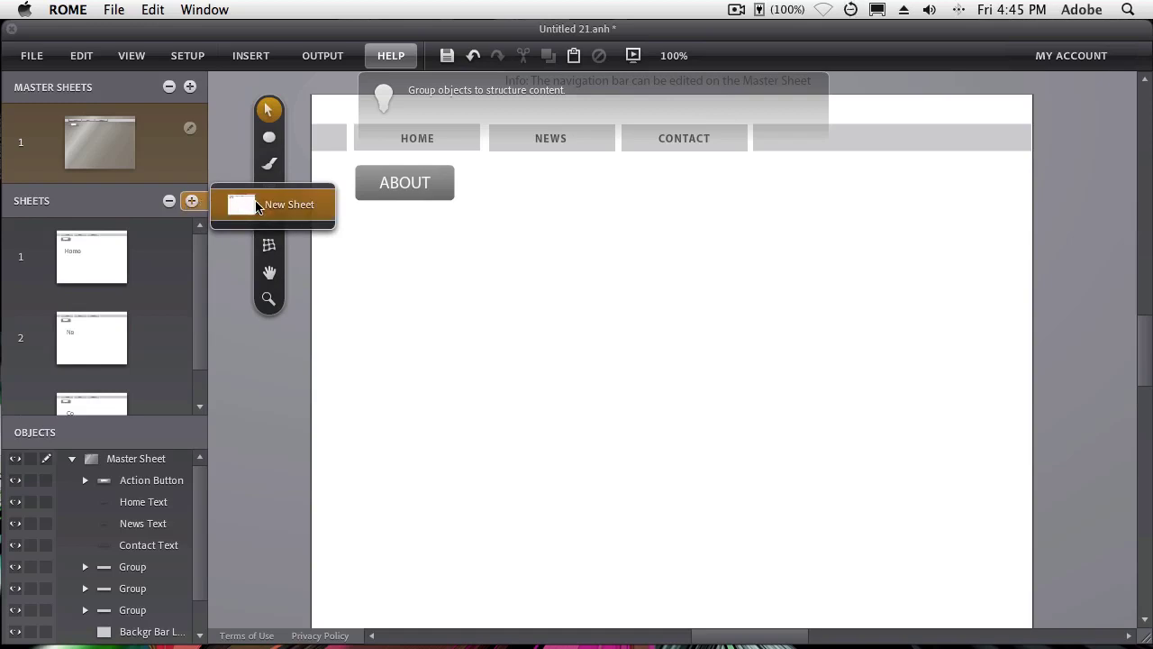
{"action": "left_click", "coordinate": [258, 206]}
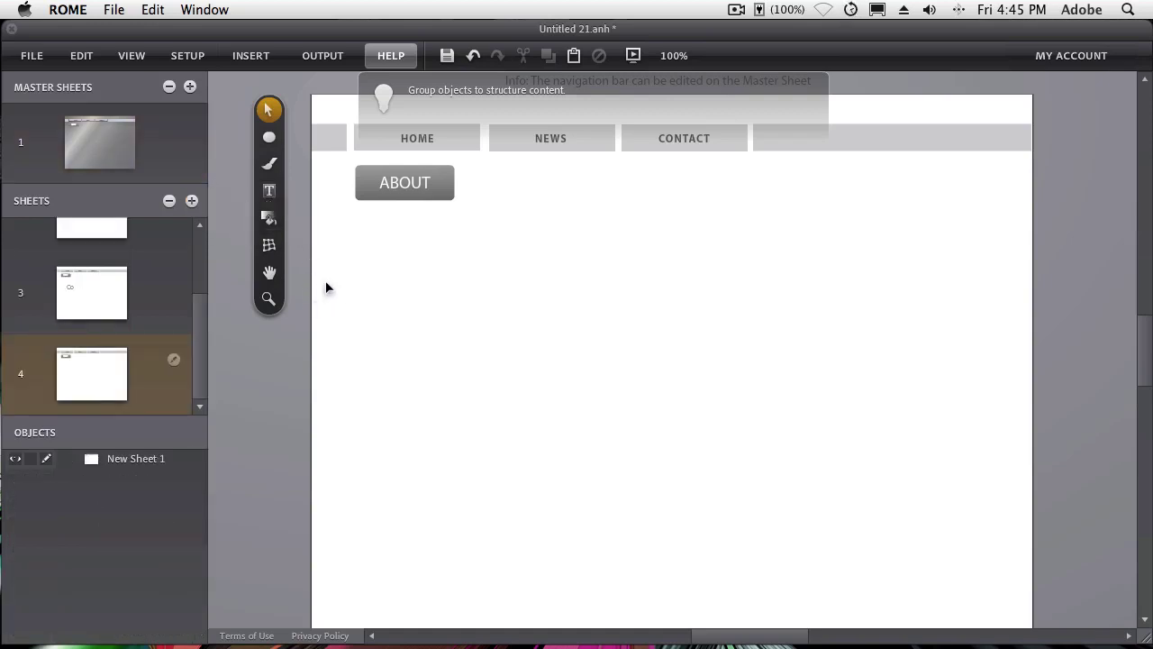
{"action": "left_click", "coordinate": [174, 359]}
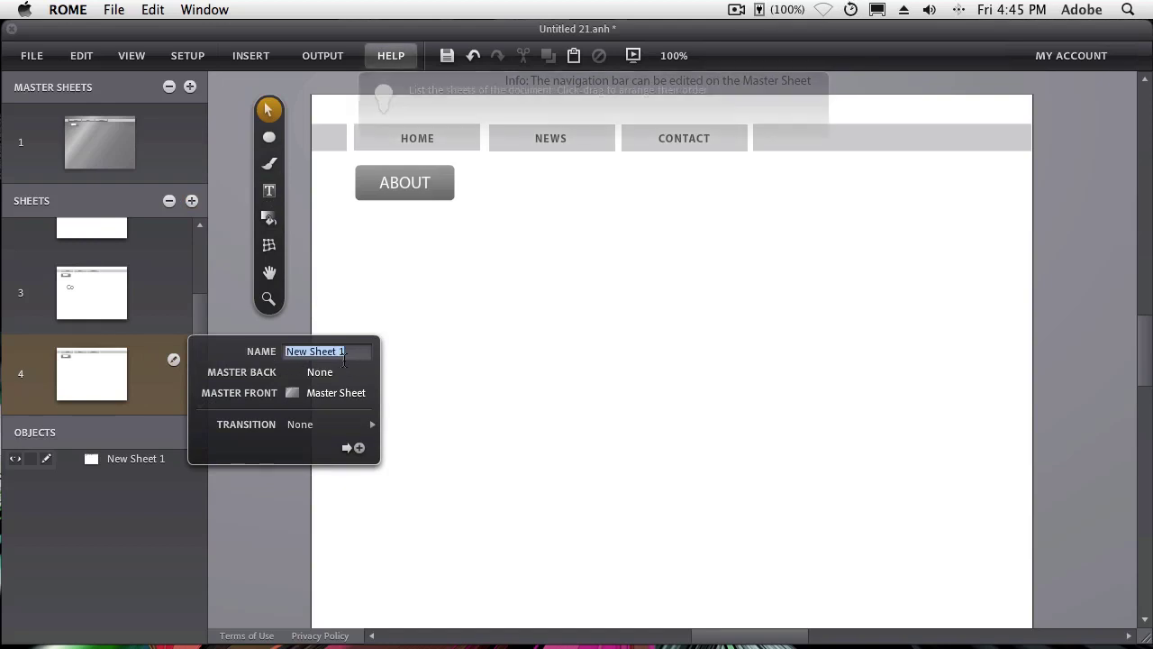
{"action": "type", "text": "ABOUT"}
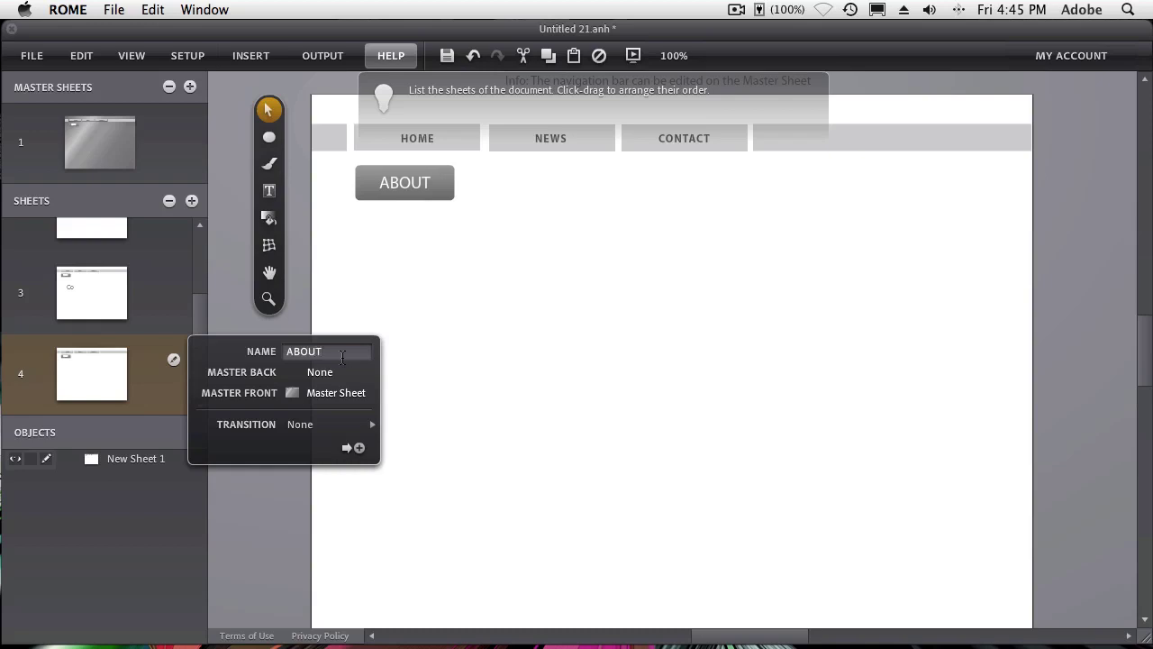
{"action": "key", "text": "Return"}
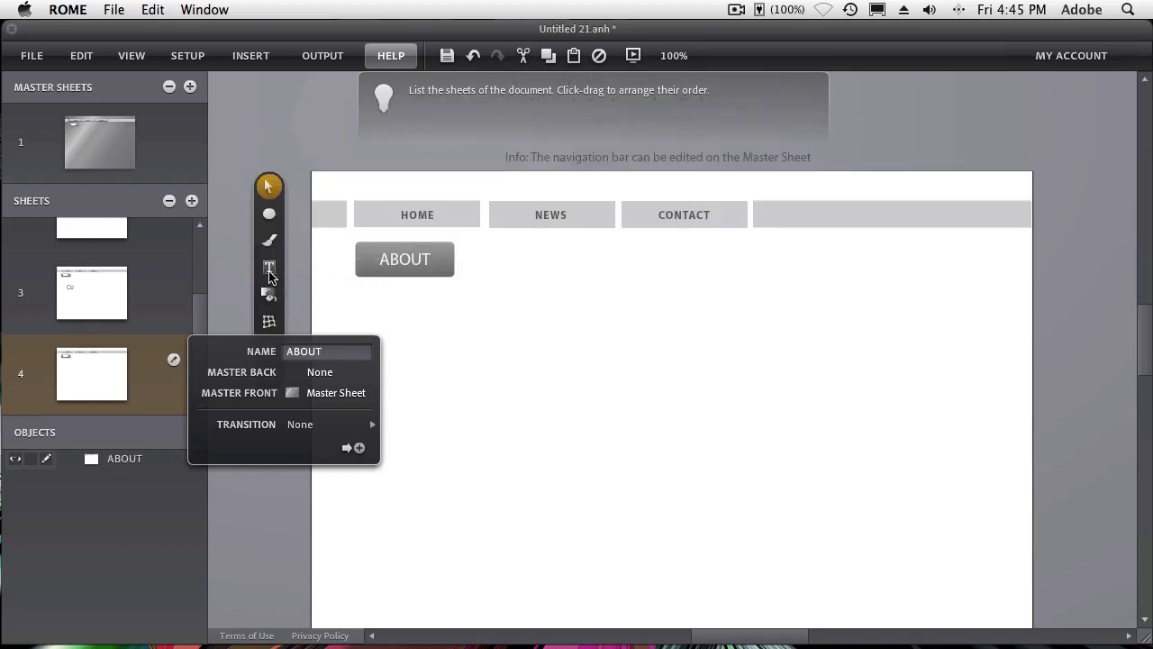
Draw a text box on the ABOUT sheet reading 'We're Great!' and raise its size from 14 to 51
{"action": "left_click", "coordinate": [269, 272]}
{"action": "left_click_drag", "start_coordinate": [553, 351], "coordinate": [848, 468]}
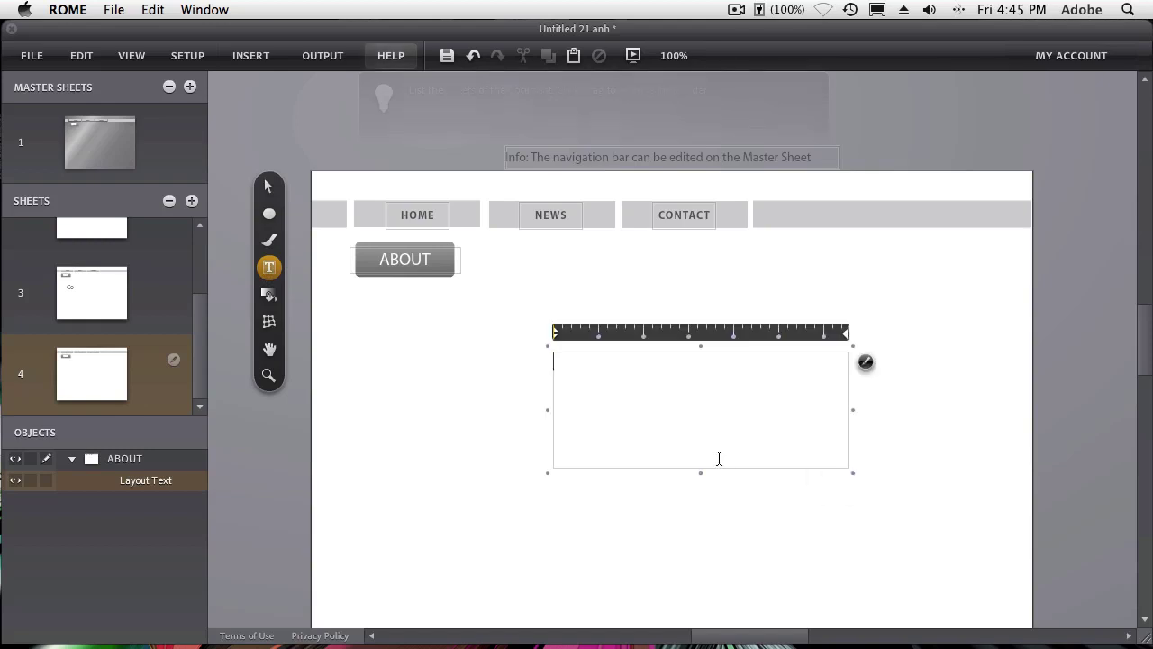
{"action": "type", "text": "We're Great!"}
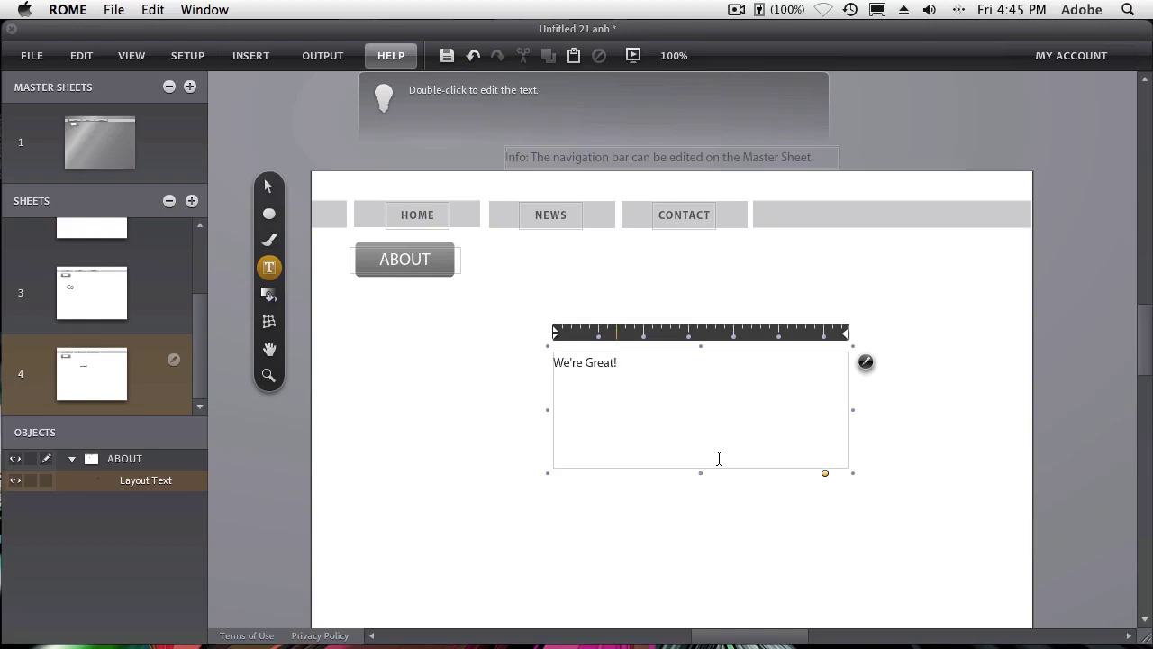
{"action": "key", "text": "super+a"}
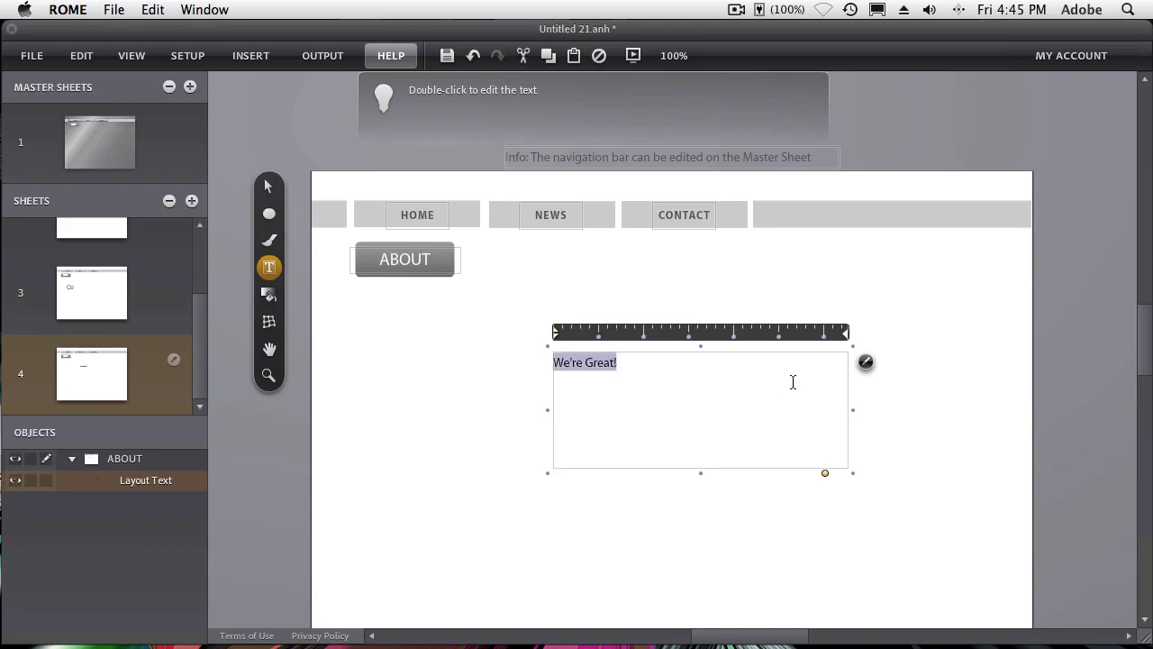
{"action": "left_click", "coordinate": [865, 361]}
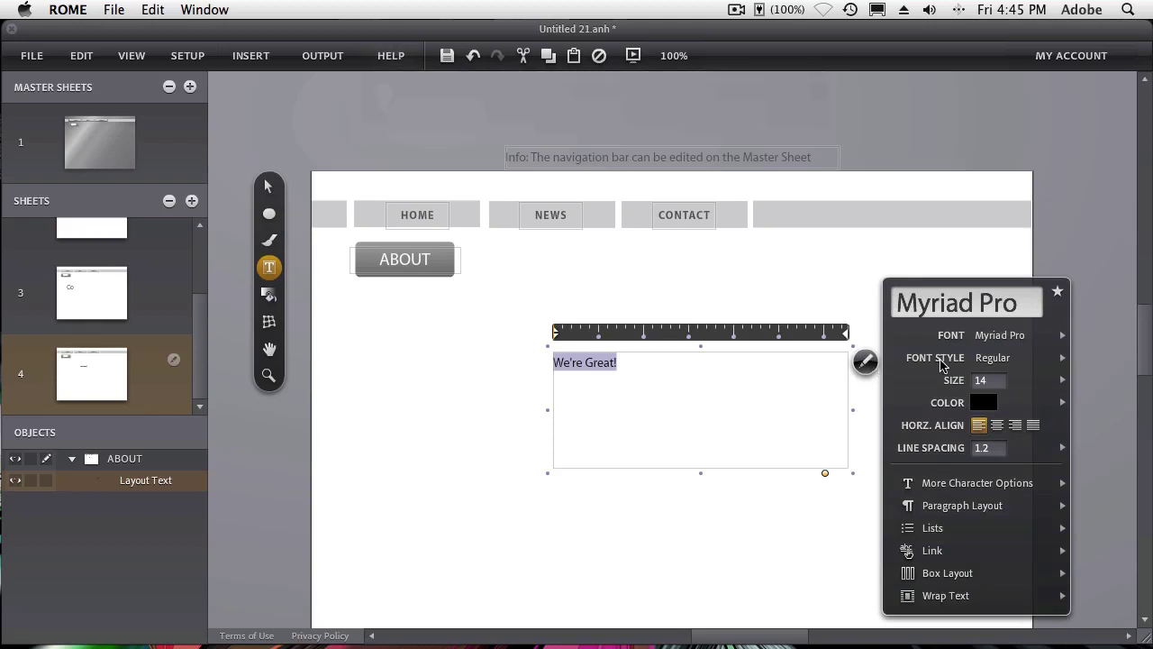
{"action": "left_click", "coordinate": [865, 361]}
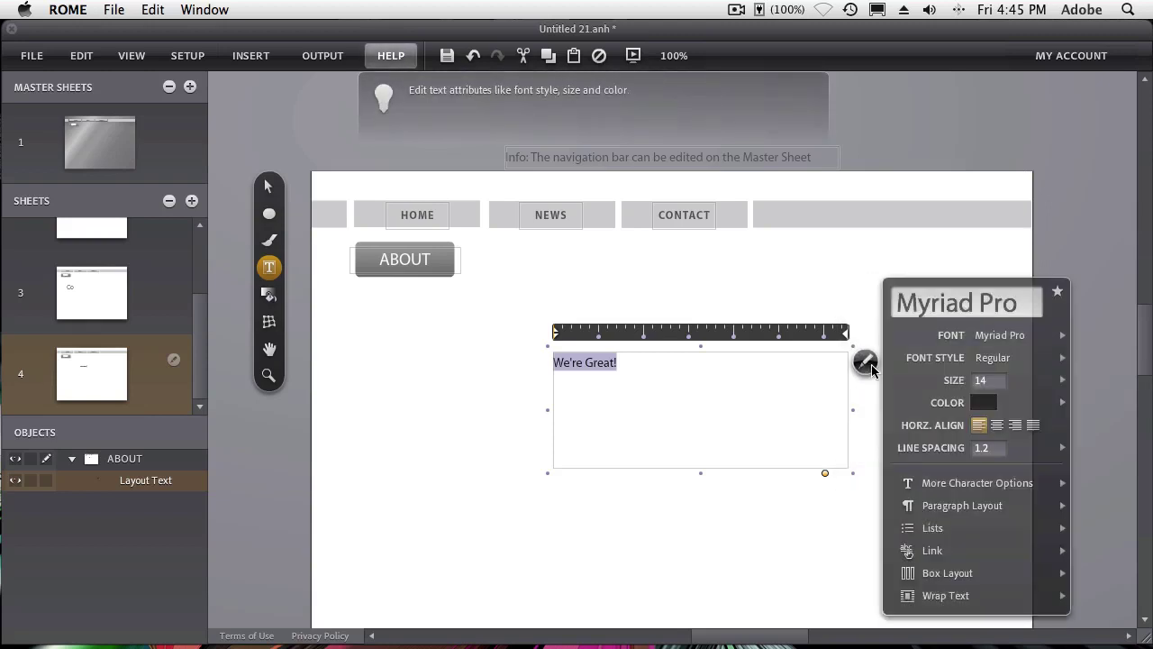
{"action": "left_click", "coordinate": [1015, 379]}
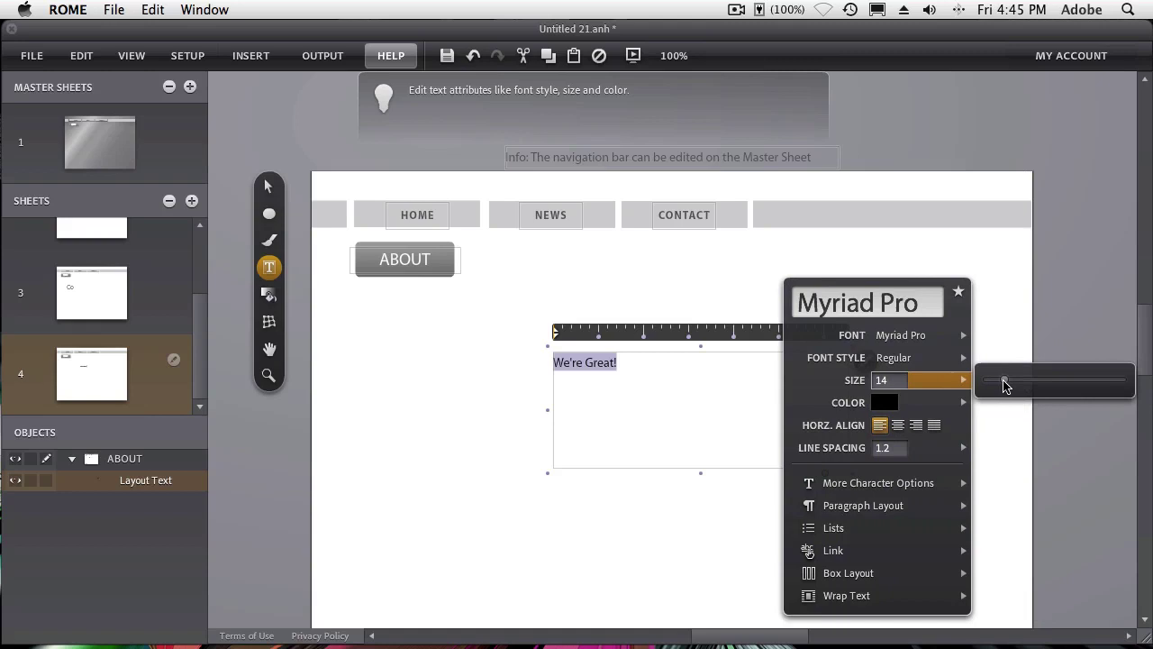
{"action": "left_click_drag", "start_coordinate": [1004, 381], "coordinate": [1083, 384]}
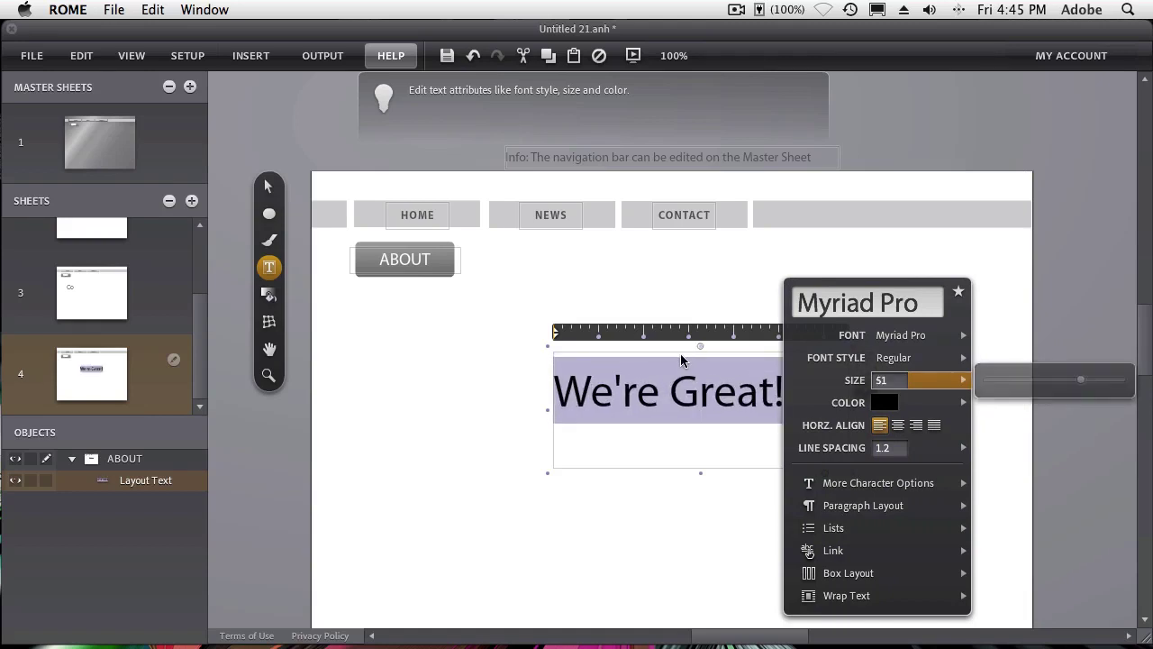
{"action": "left_click", "coordinate": [268, 187]}
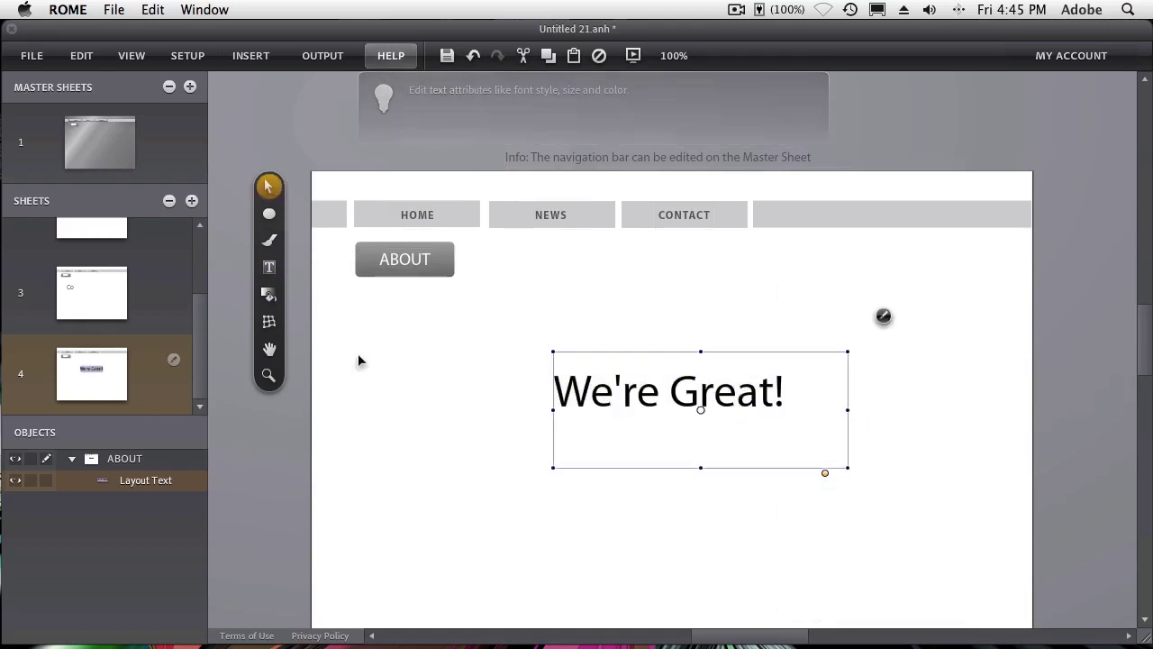
Go to the master sheet and select its ABOUT button
{"action": "left_click_drag", "start_coordinate": [198, 310], "coordinate": [198, 232]}
{"action": "left_click", "coordinate": [116, 241]}
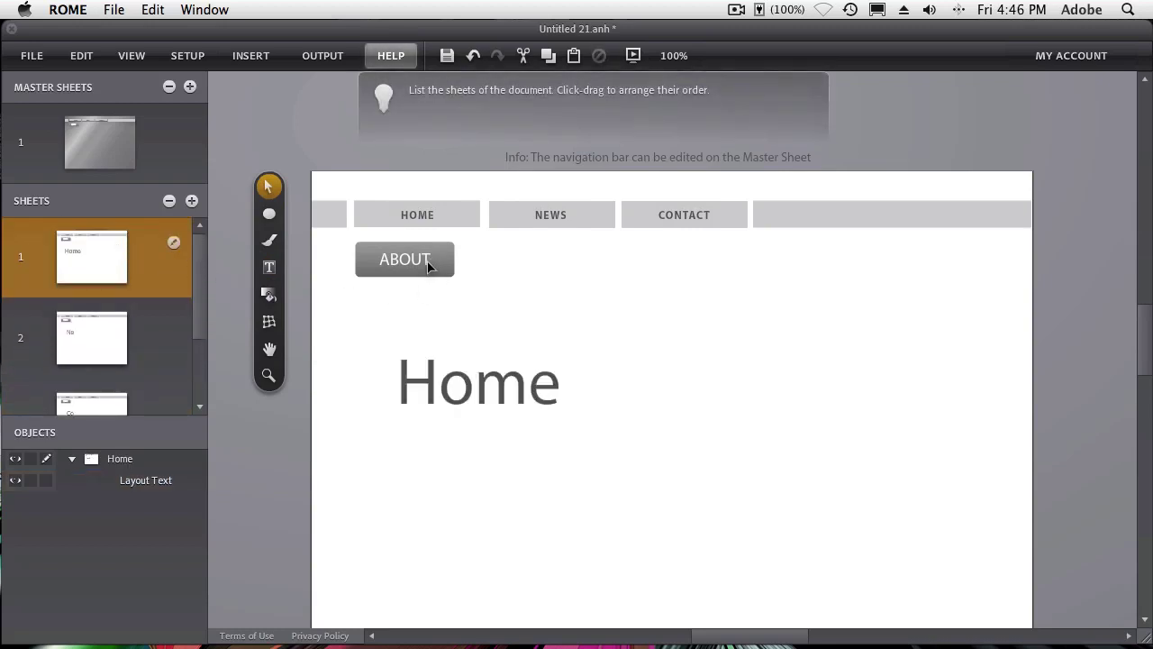
{"action": "left_click", "coordinate": [109, 145]}
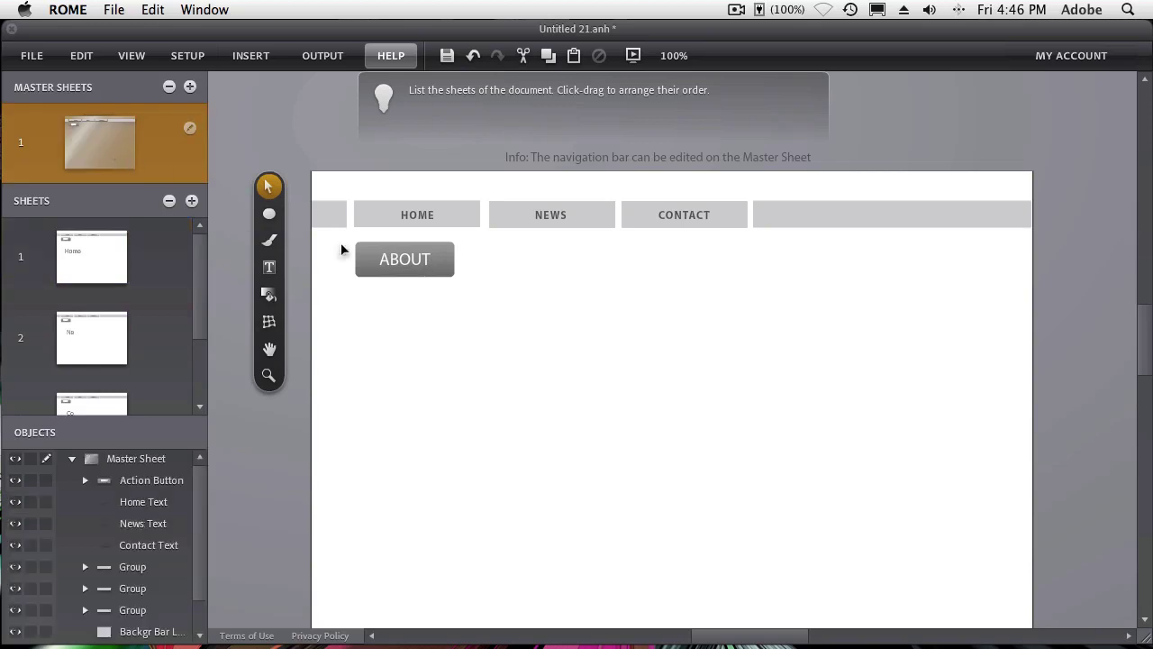
{"action": "left_click", "coordinate": [422, 269]}
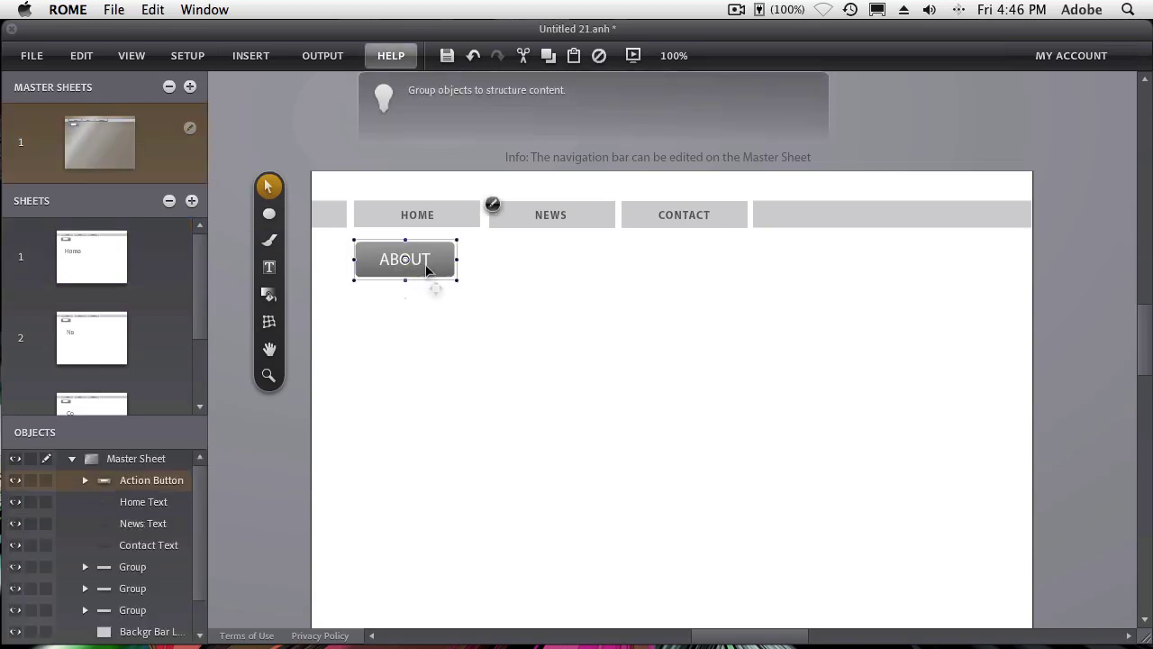
Add a Button Click Goto Sheet action targeting the ABOUT sheet
{"action": "left_click", "coordinate": [492, 207]}
{"action": "mouse_move", "coordinate": [551, 239]}
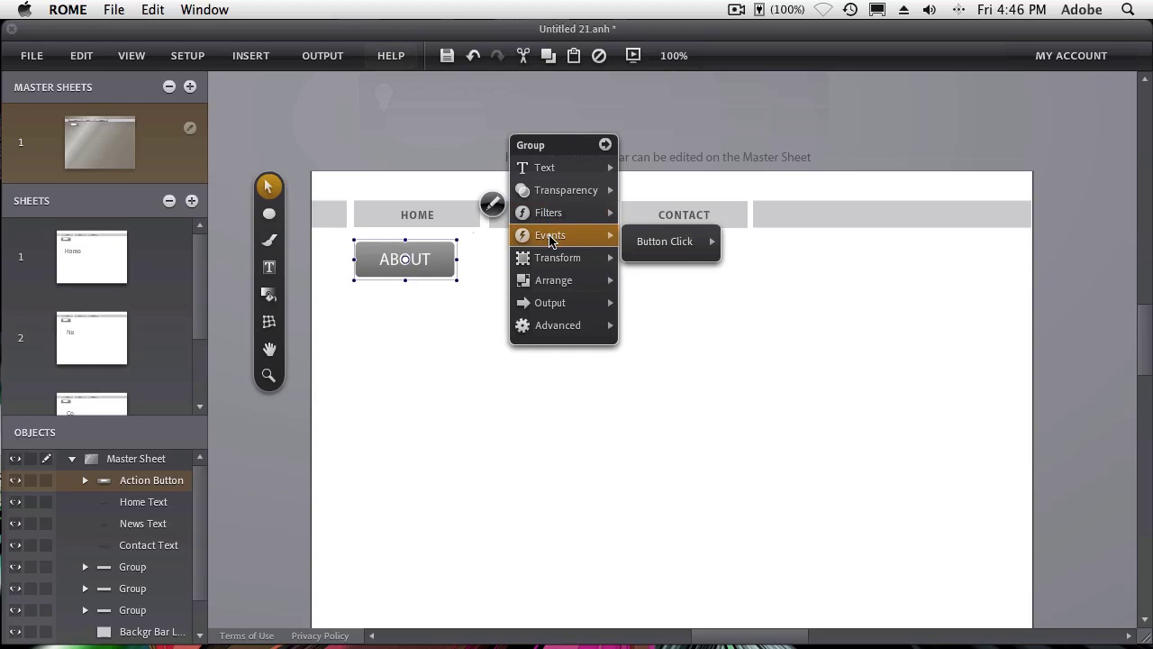
{"action": "mouse_move", "coordinate": [652, 248]}
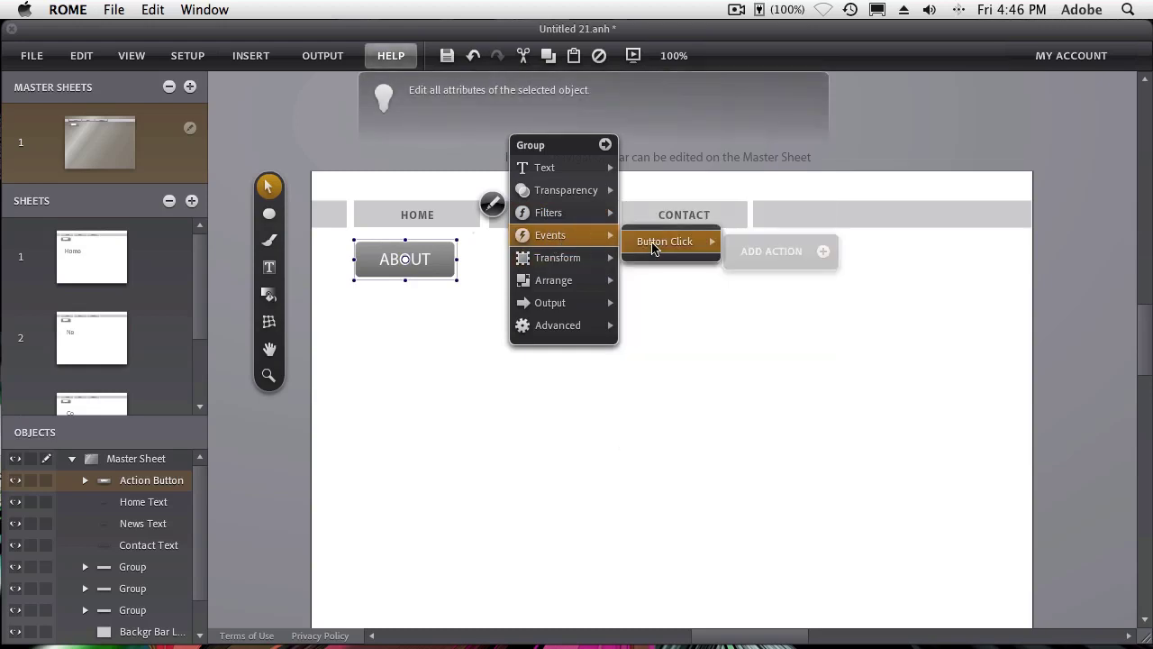
{"action": "left_click", "coordinate": [780, 252]}
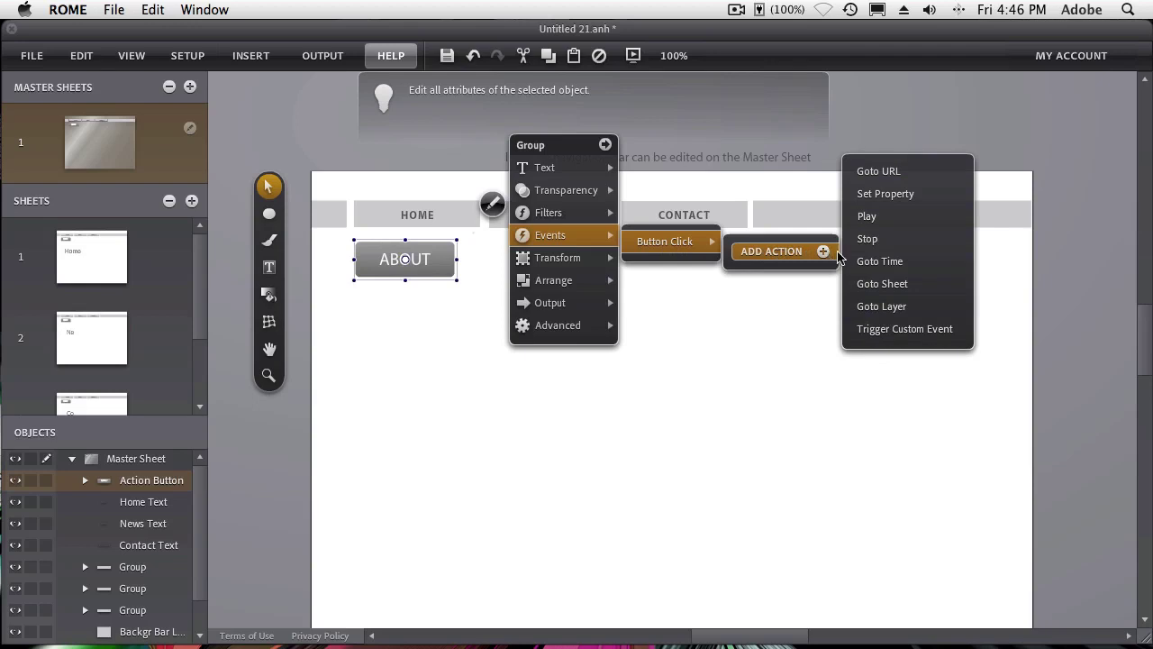
{"action": "left_click", "coordinate": [877, 286]}
{"action": "left_click", "coordinate": [944, 236]}
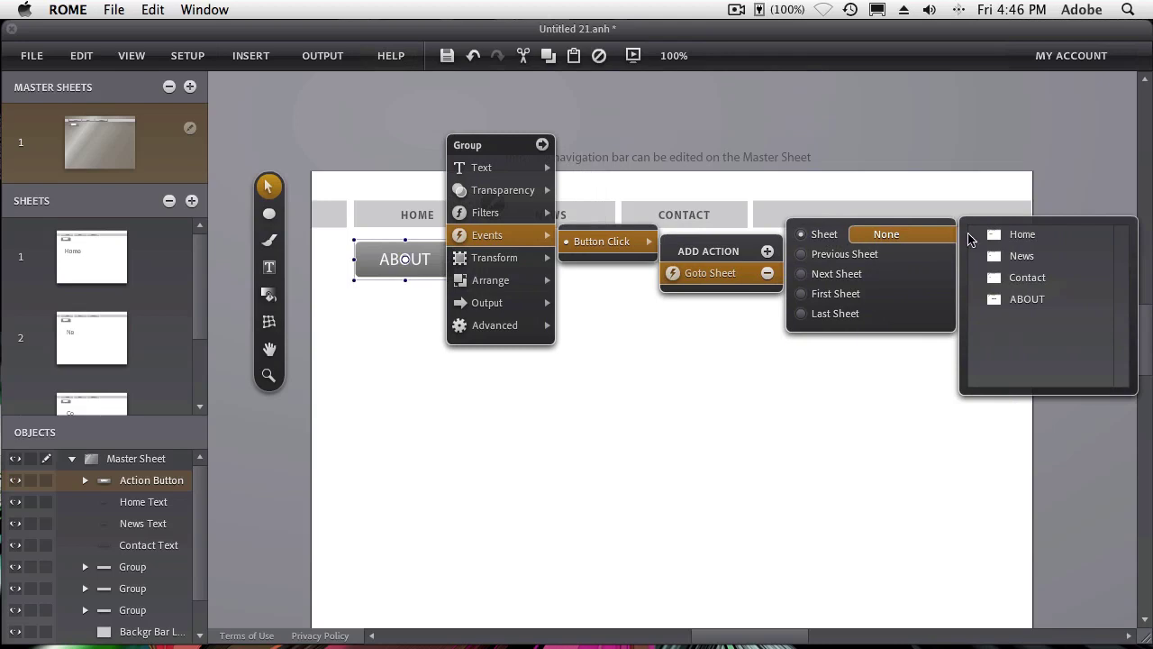
{"action": "left_click", "coordinate": [1023, 301]}
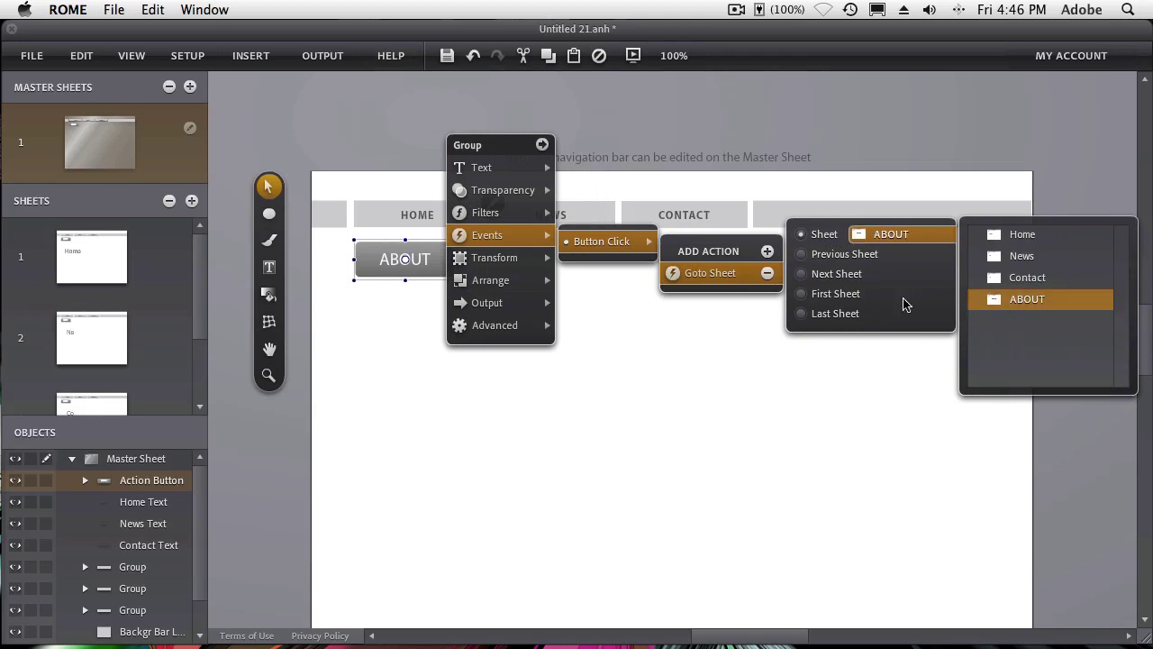
{"action": "left_click", "coordinate": [965, 351]}
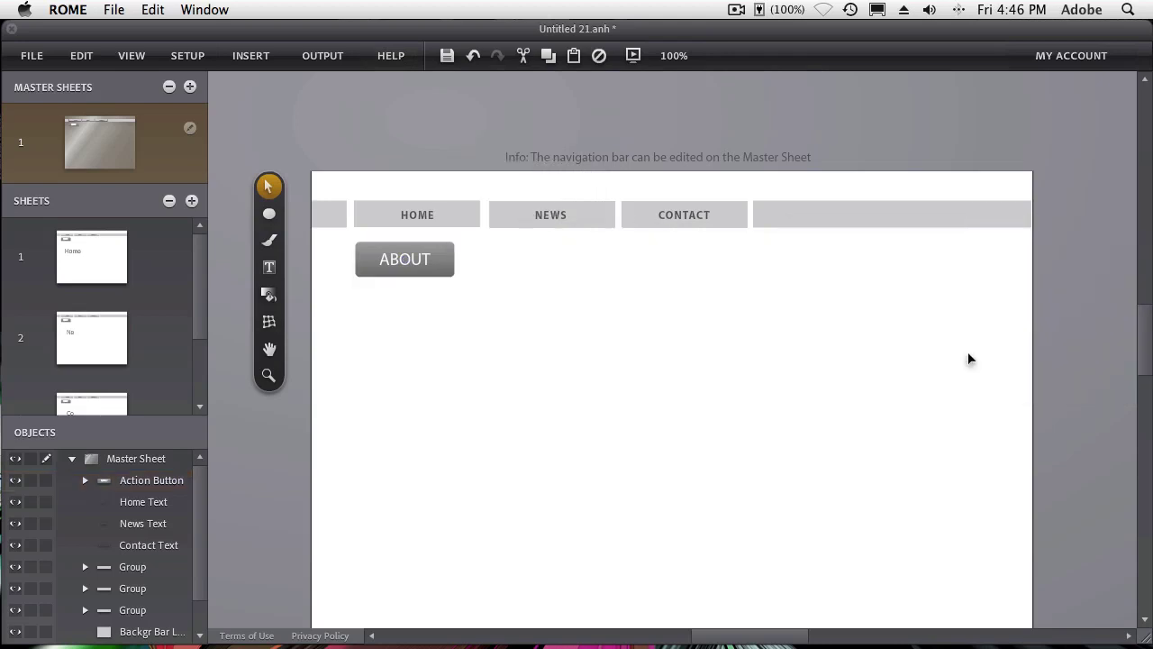
Preview the site, clicking NEWS, HOME and ABOUT to reach the 'We're Great!' page
{"action": "left_click", "coordinate": [634, 55]}
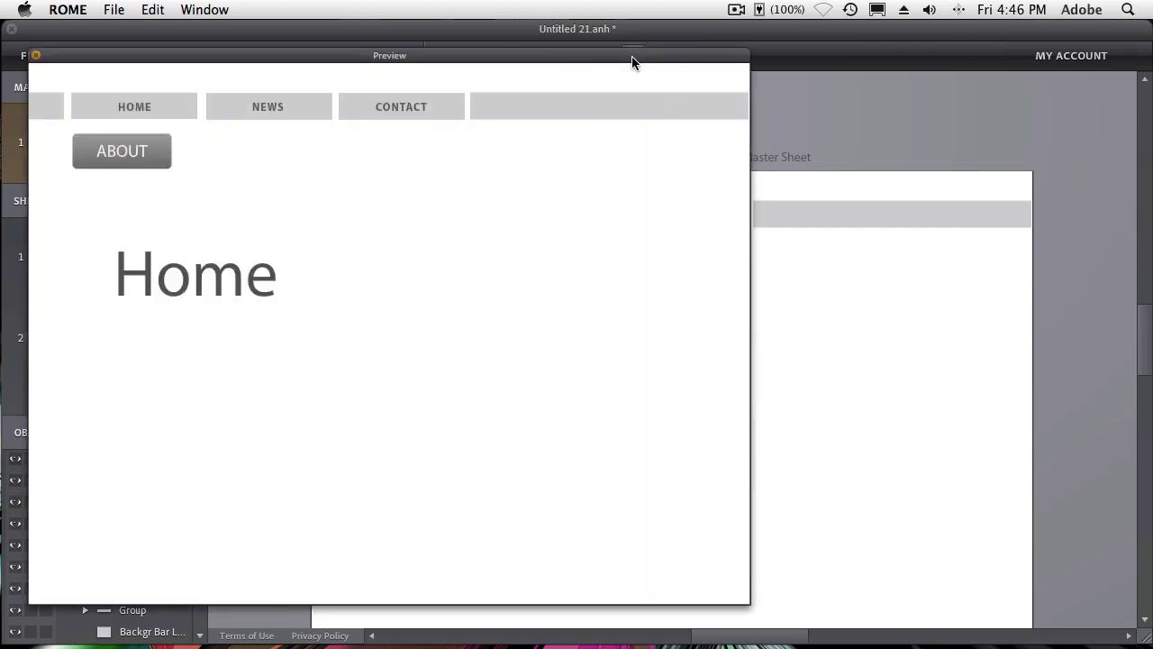
{"action": "left_click", "coordinate": [387, 108]}
{"action": "left_click", "coordinate": [305, 109]}
{"action": "left_click", "coordinate": [177, 110]}
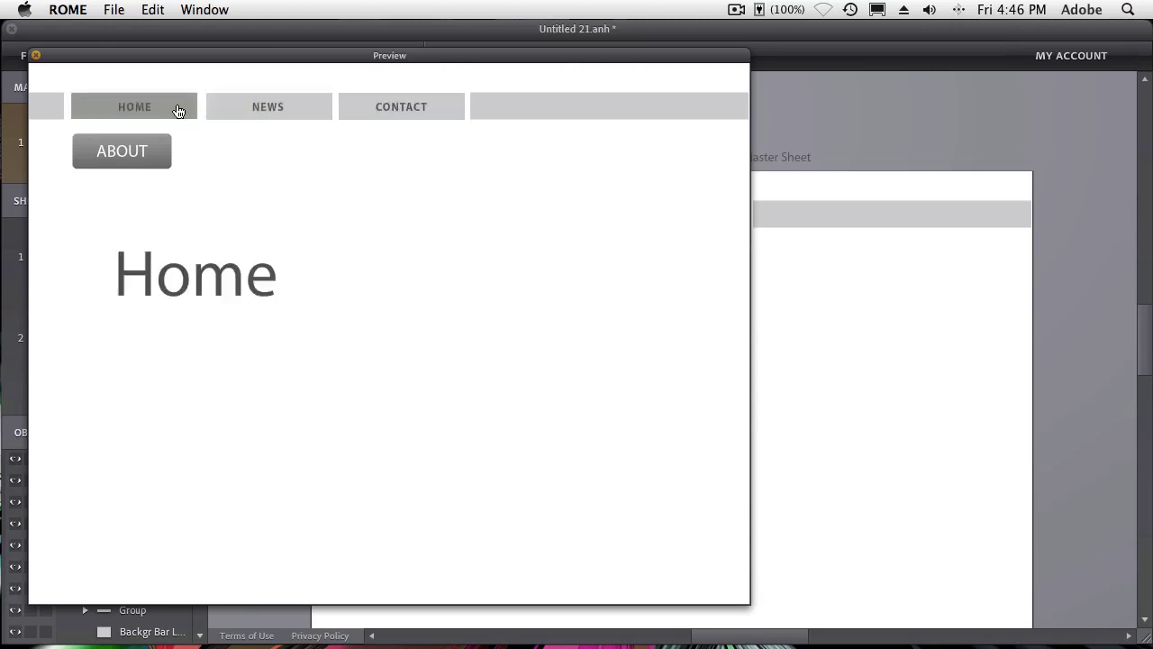
{"action": "left_click", "coordinate": [138, 150]}
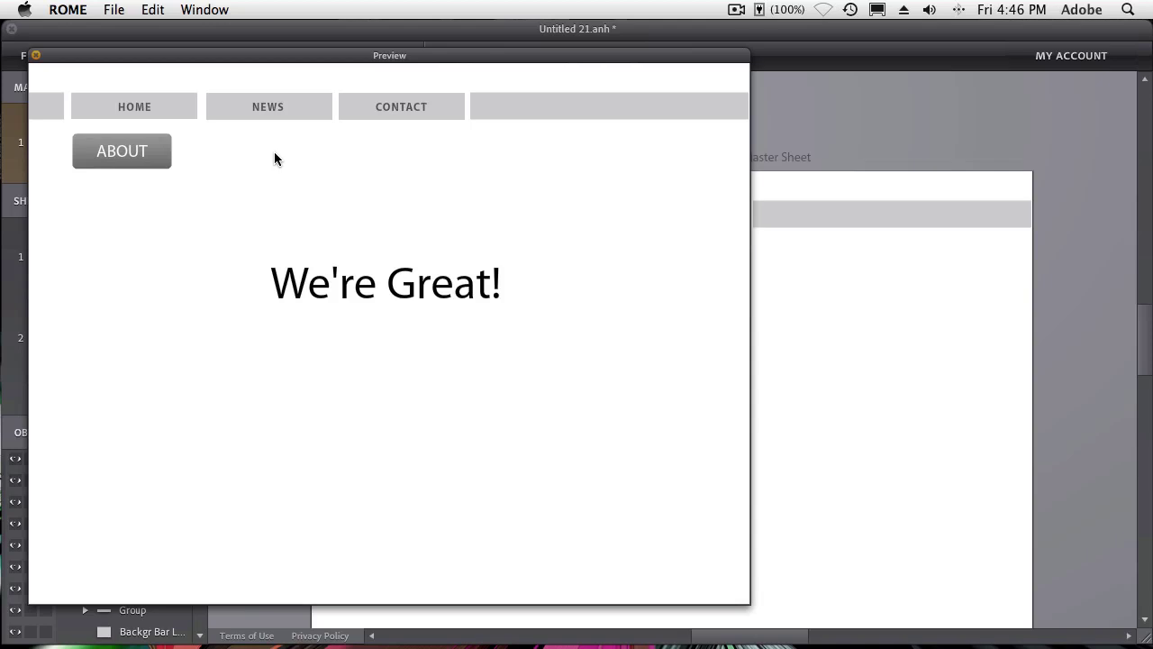
Close the preview window to return to the master sheet with its linked ABOUT button
{"action": "left_click", "coordinate": [35, 57]}
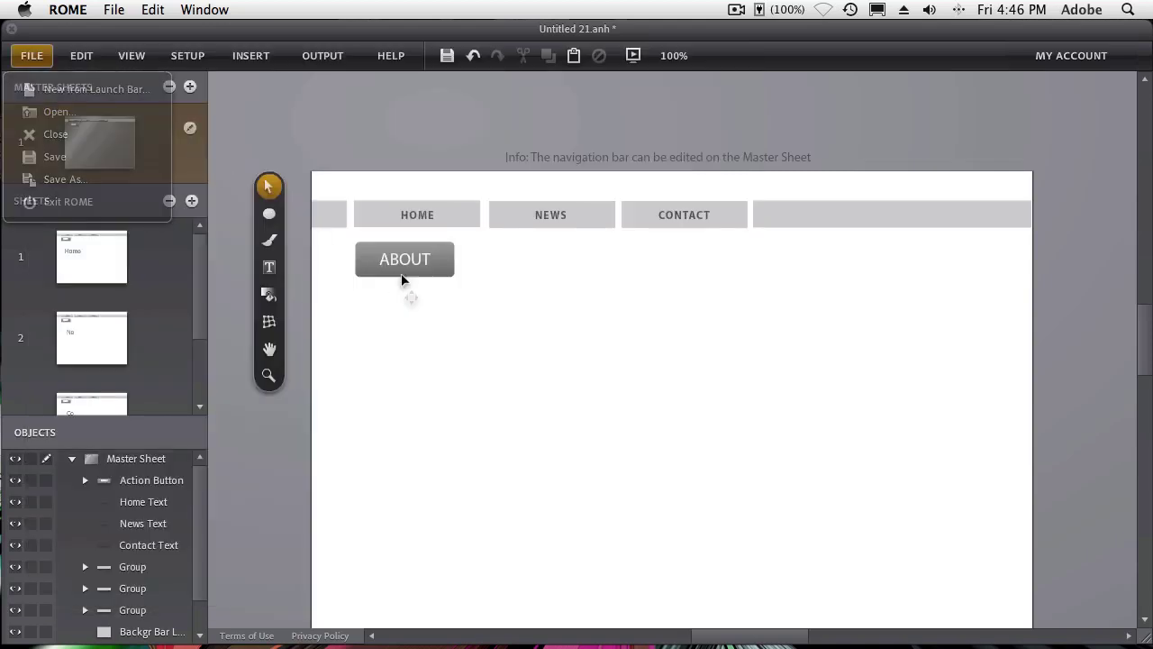